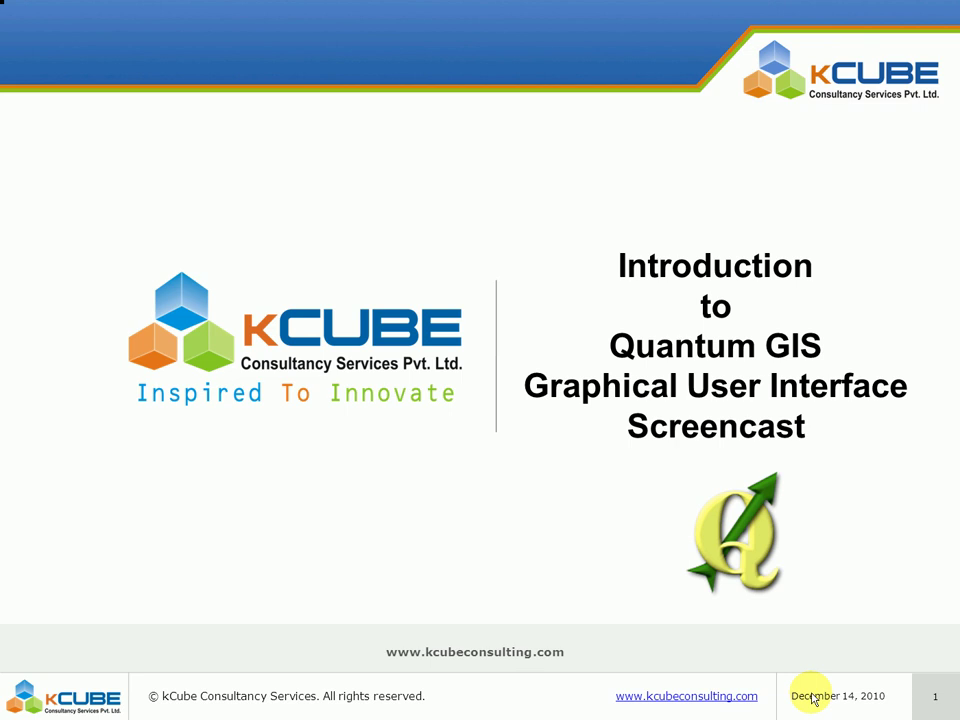
Advance the presentation to the slide on the QGIS interface areas, and switch to Quantum GIS.
left_click(813, 700)
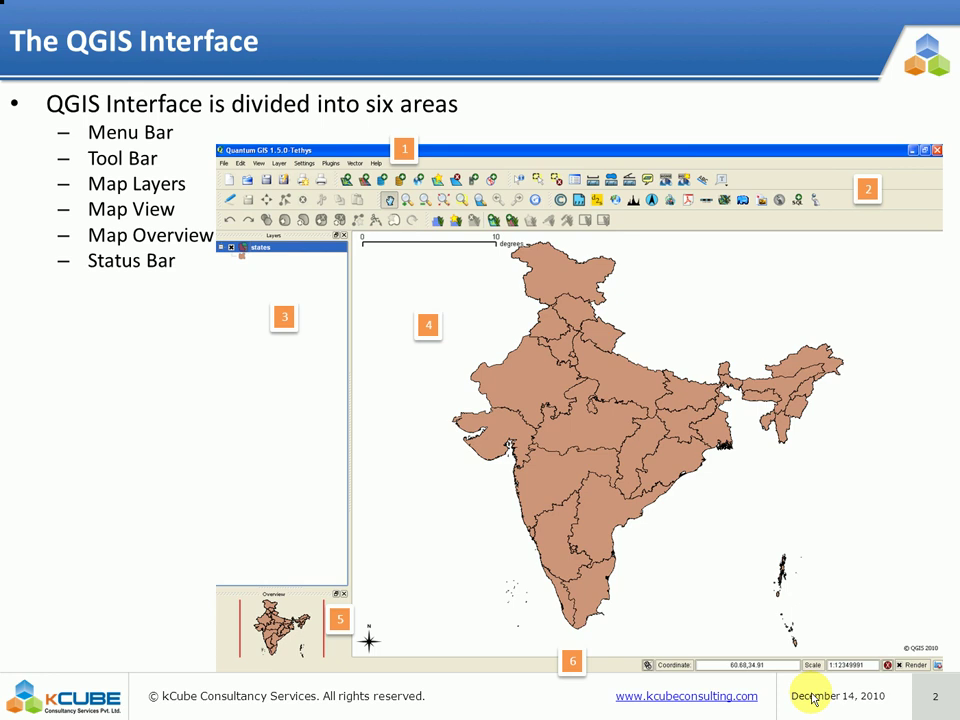
key("alt+Tab")
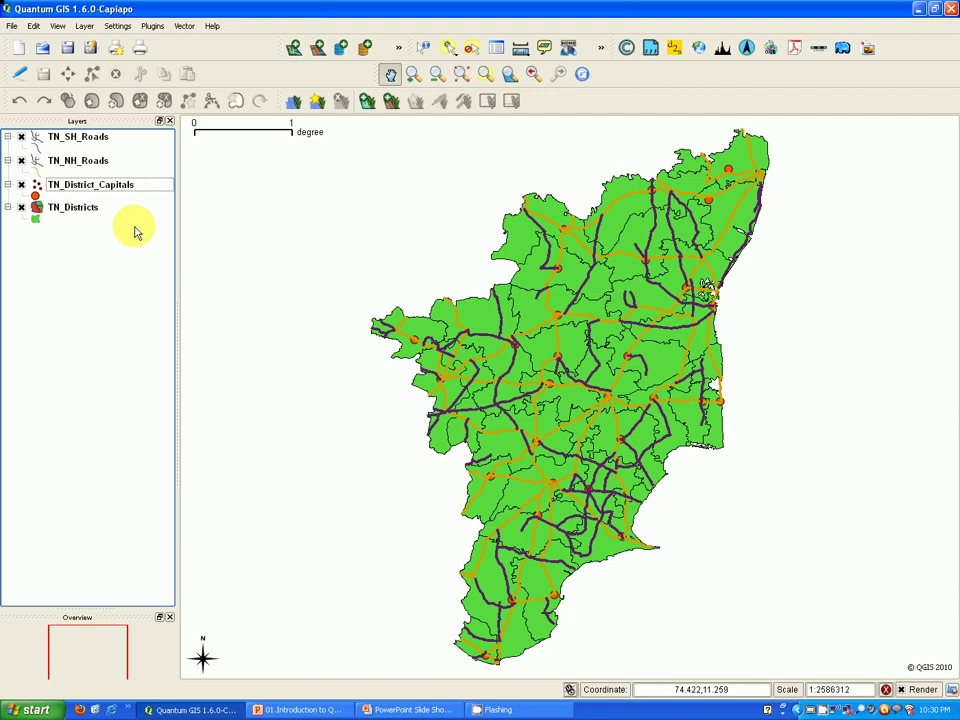
Examine the available commands for projects, editing, view, layers, settings, plugins, vector processing and help.
left_click(12, 30)
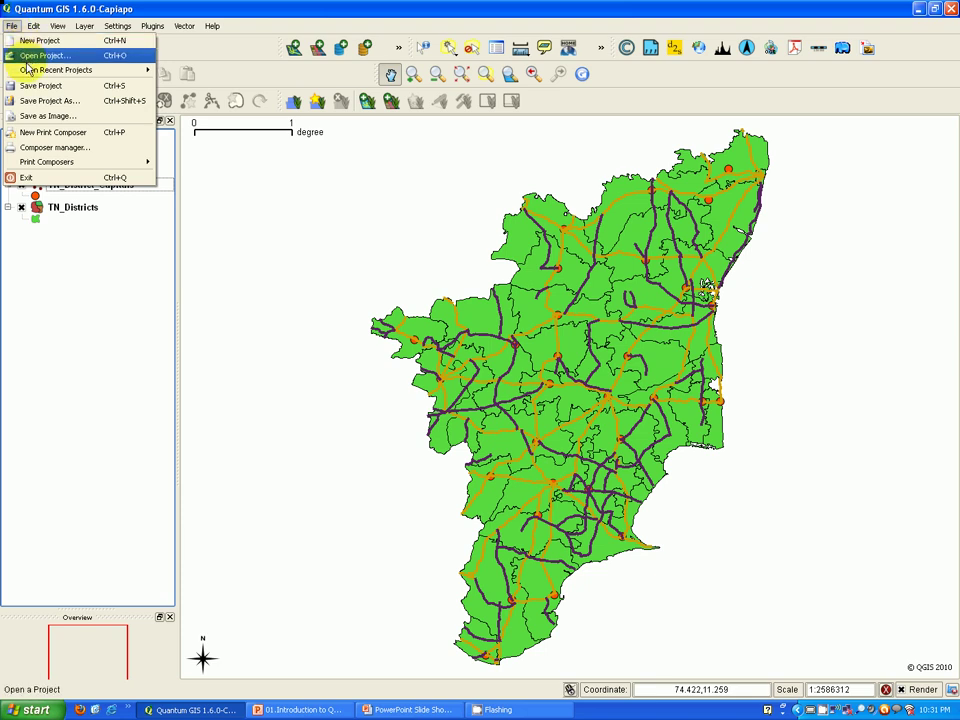
mouse_move(30, 74)
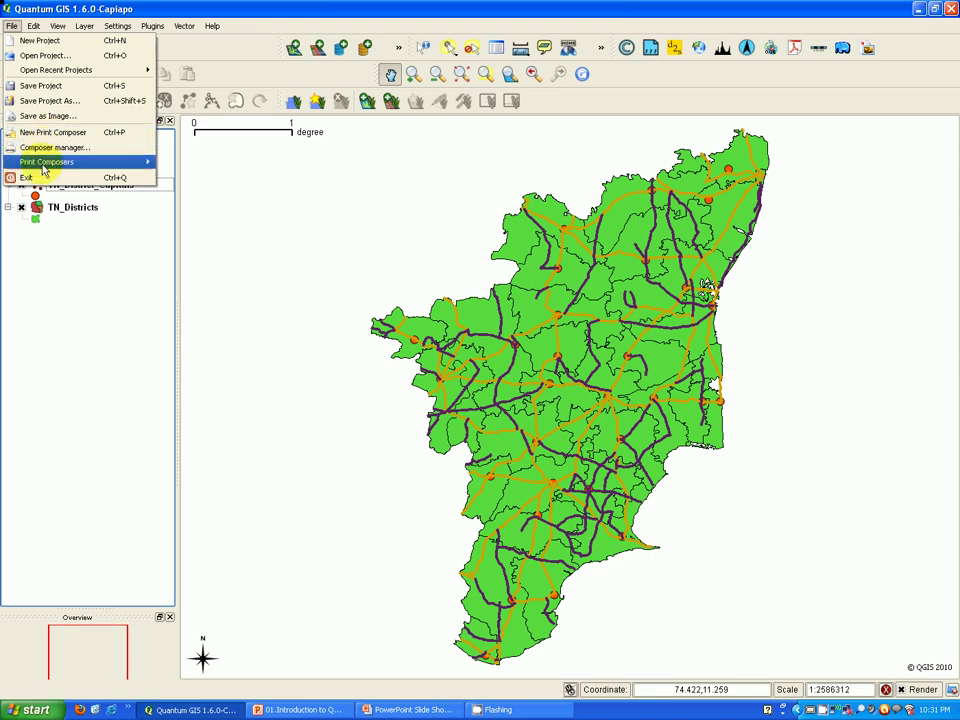
mouse_move(36, 26)
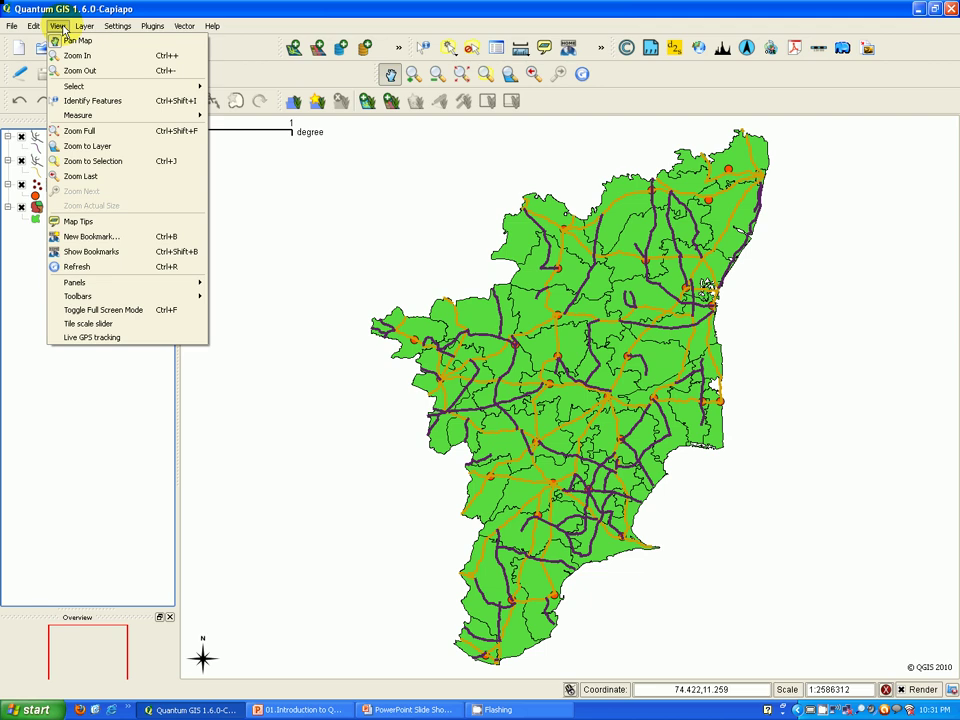
mouse_move(75, 89)
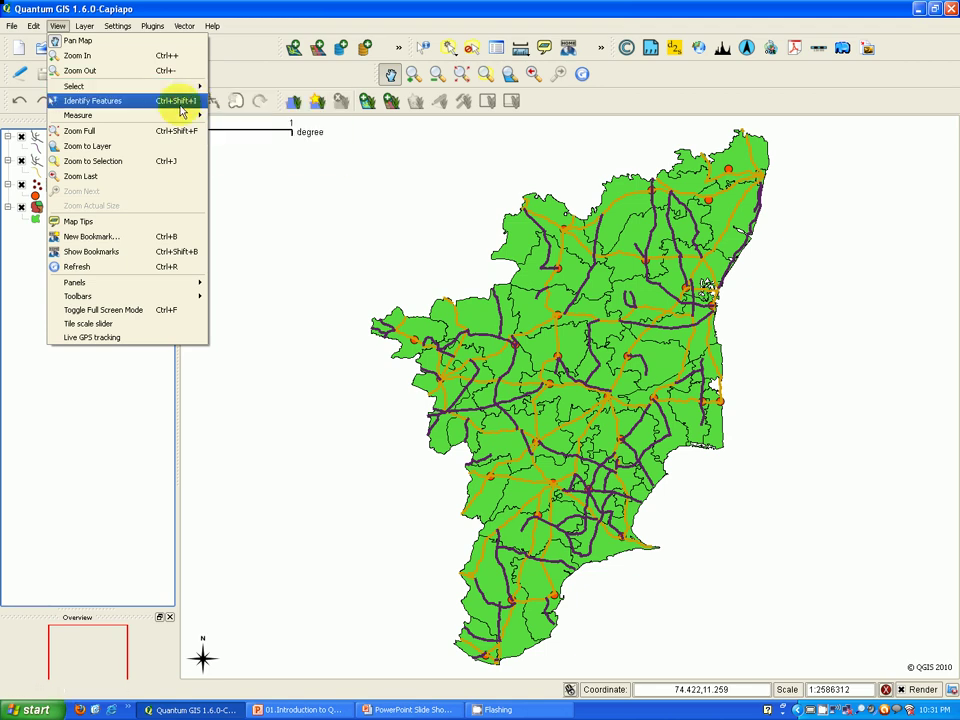
mouse_move(182, 115)
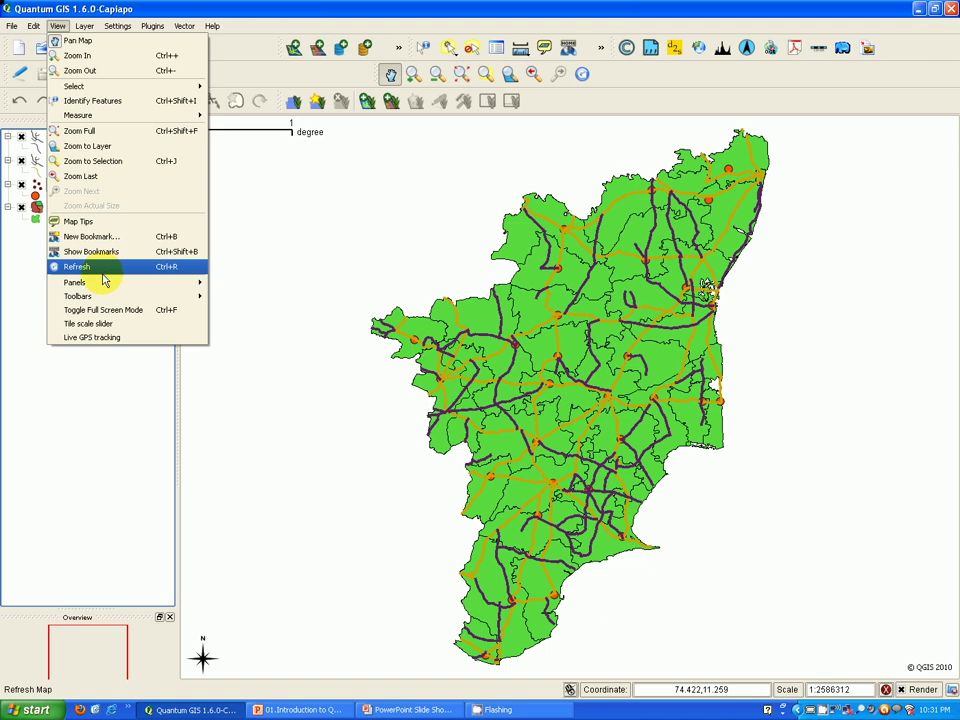
mouse_move(95, 287)
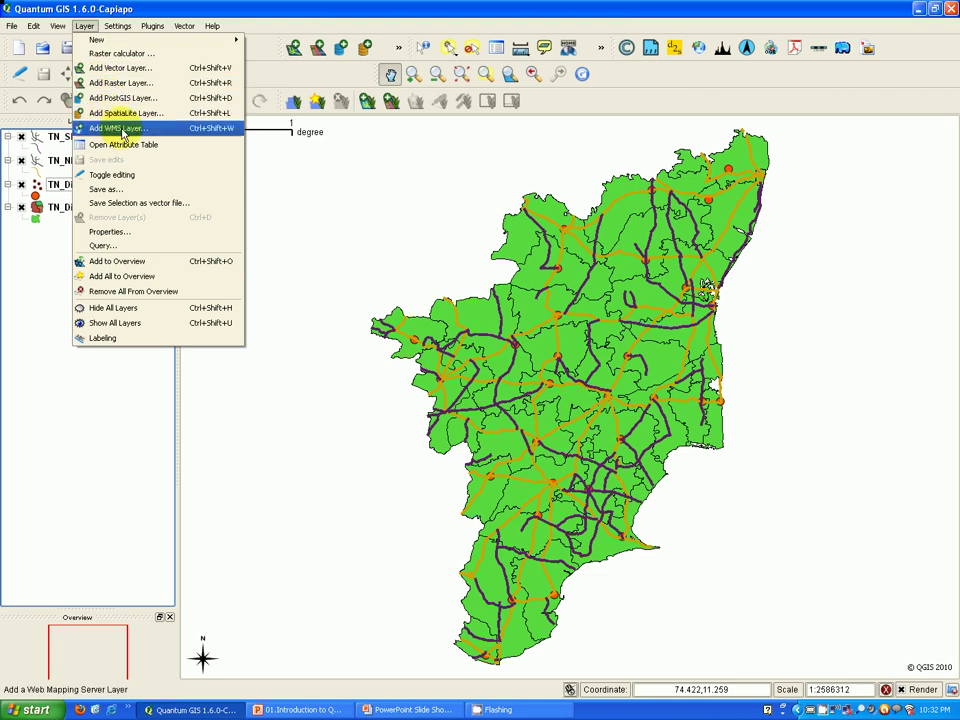
mouse_move(159, 45)
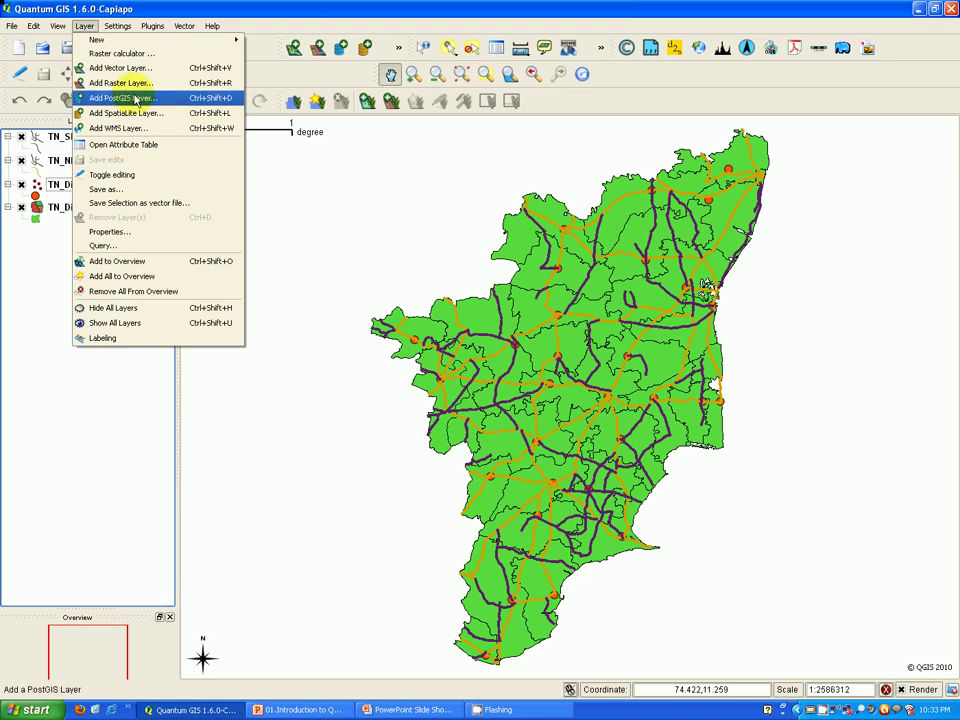
mouse_move(111, 25)
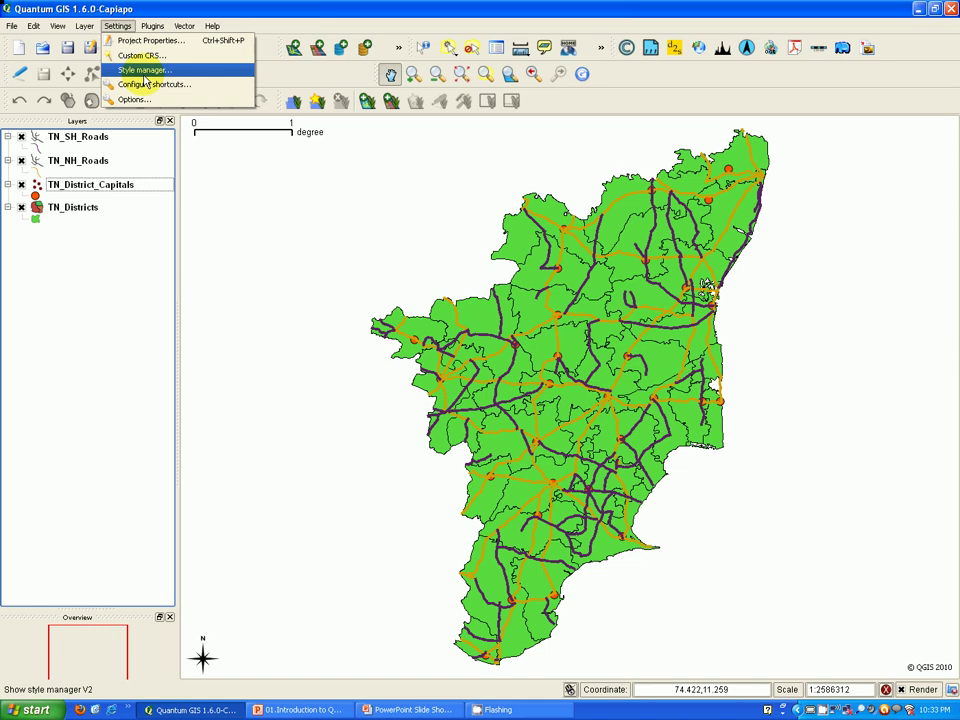
mouse_move(156, 31)
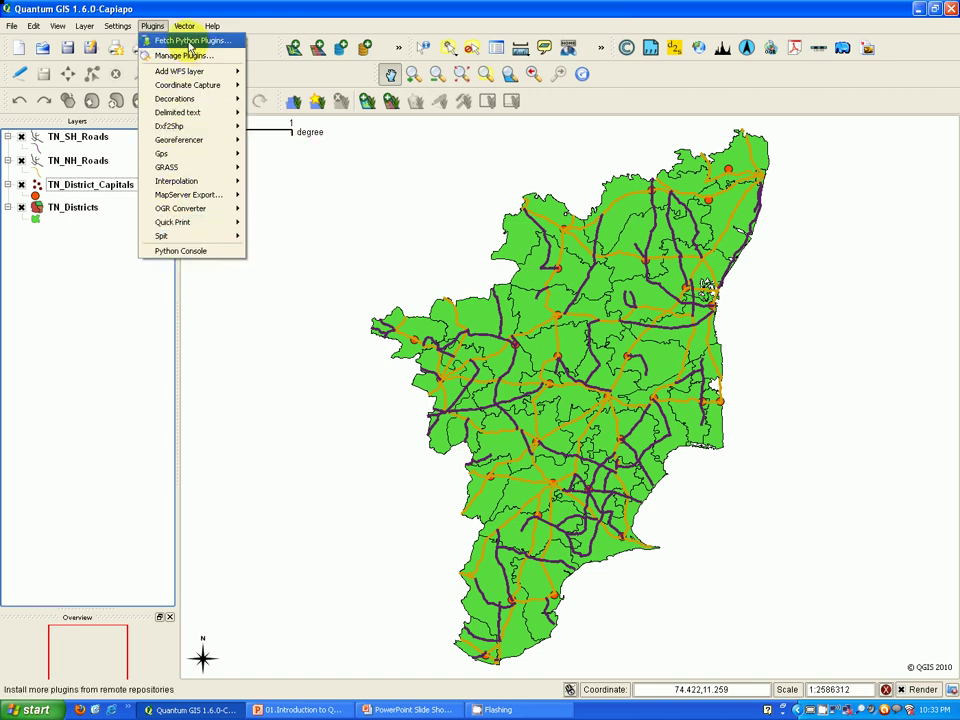
mouse_move(186, 30)
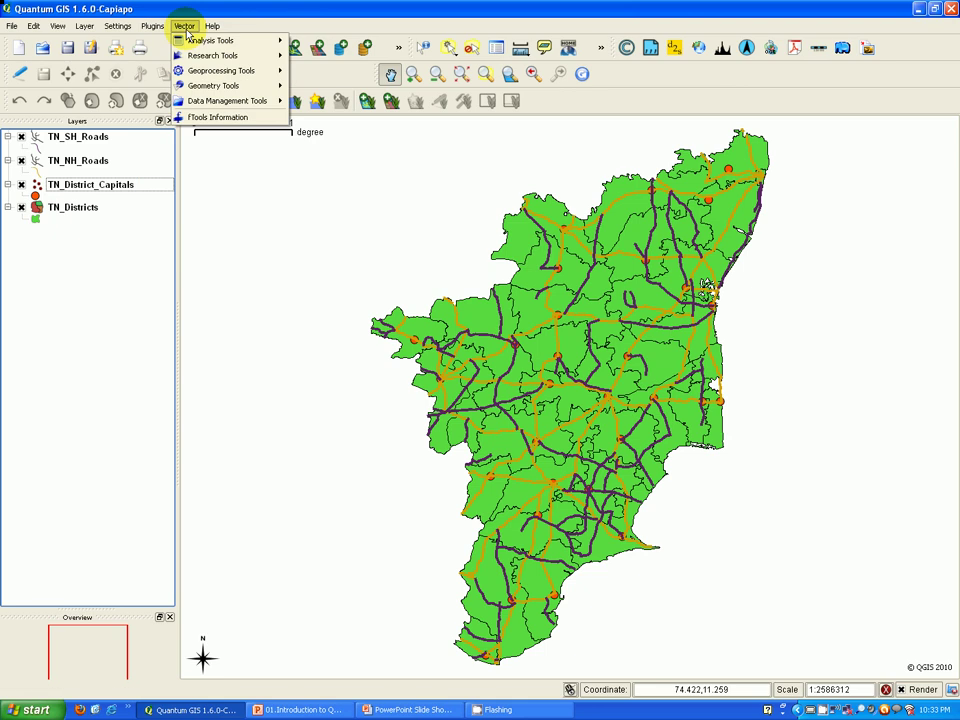
mouse_move(199, 57)
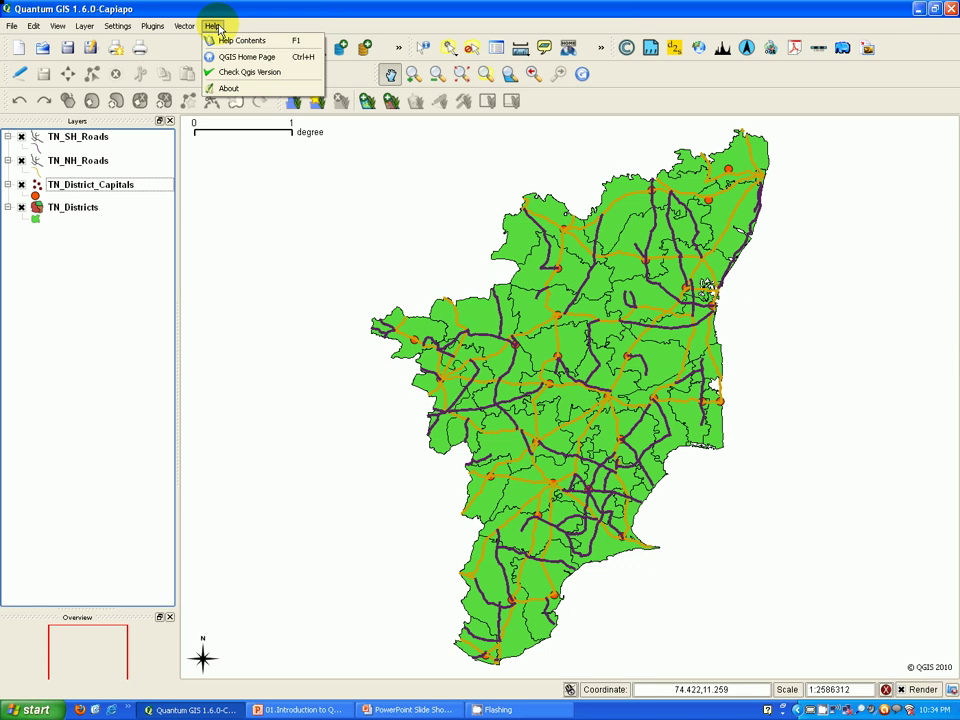
left_click(655, 83)
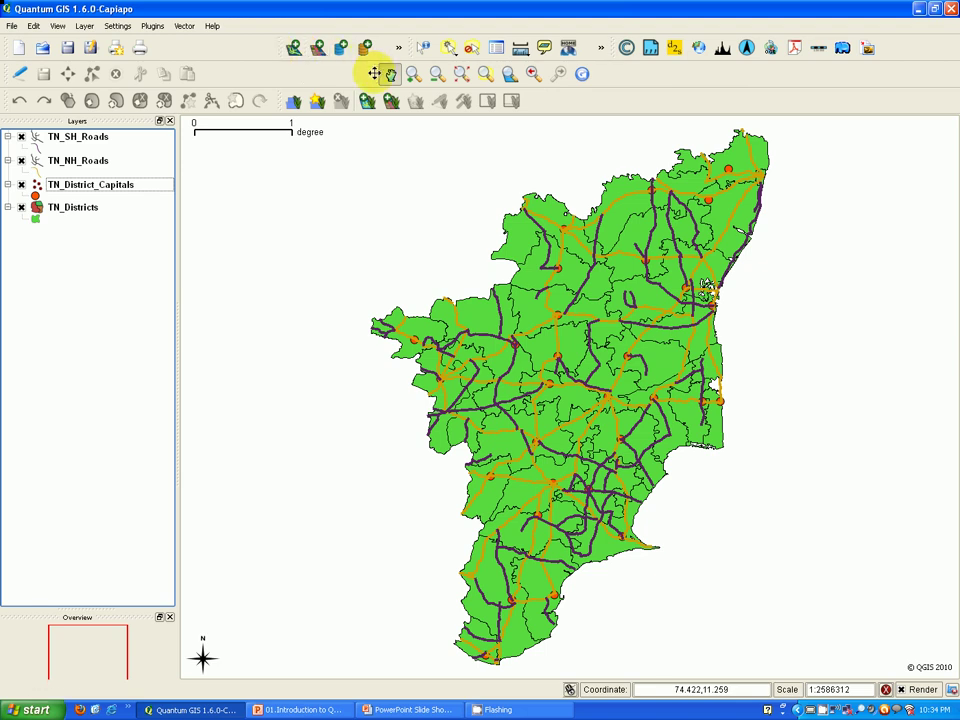
Try the Map Navigation toolbar in its own row and docked vertically, and finally place it directly beside the Digitizing tools.
left_click_drag(370, 73, 354, 131)
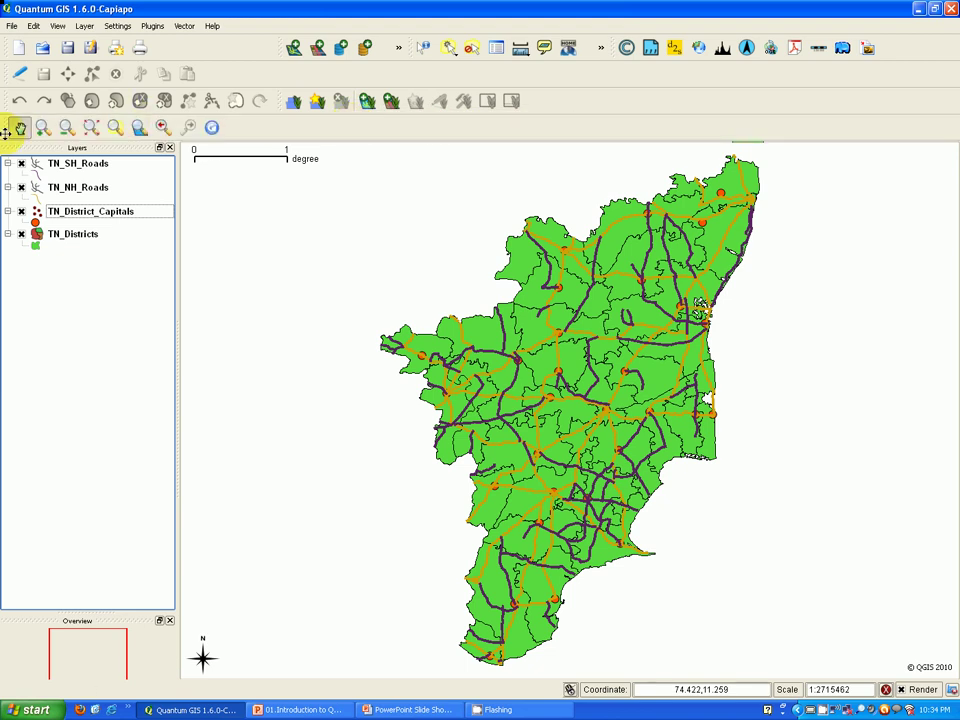
left_click_drag(5, 127, 13, 182)
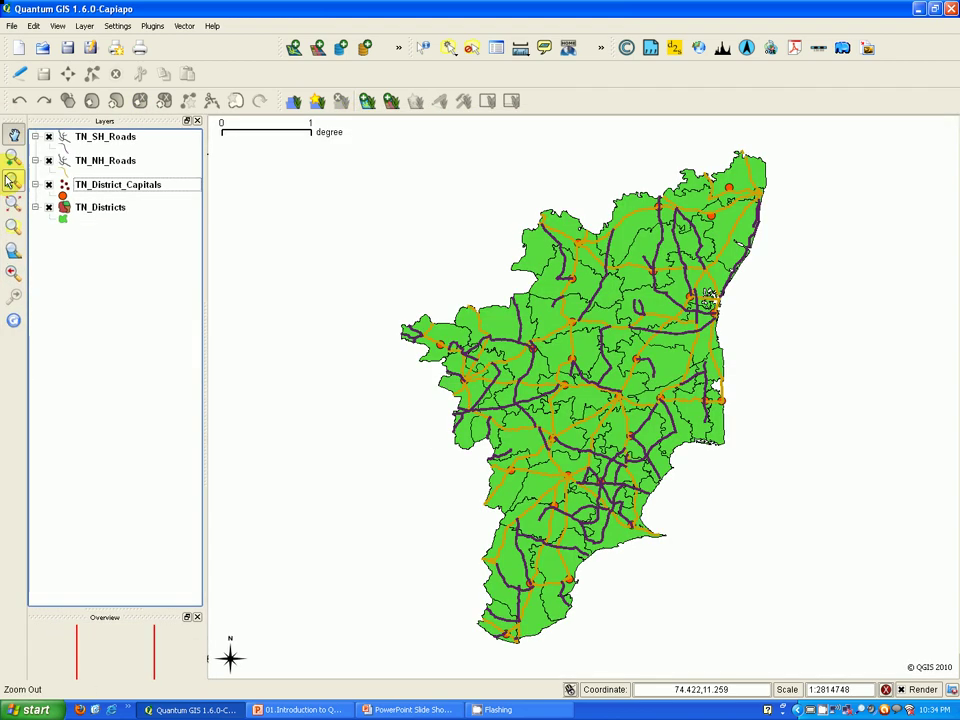
left_click_drag(13, 135, 222, 72)
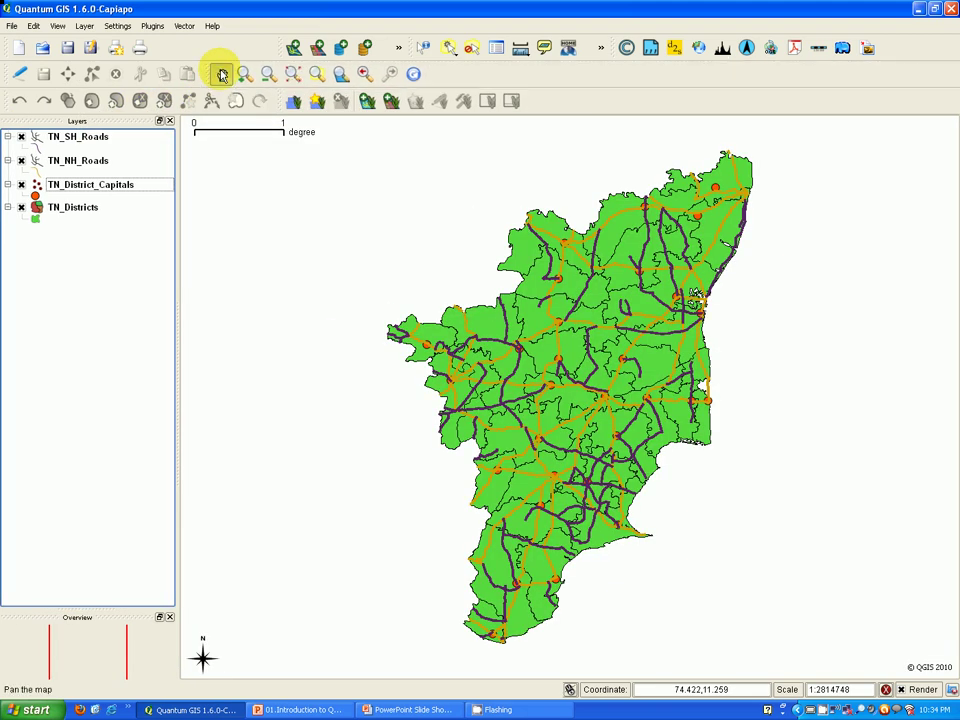
Hide the Map Navigation toolbar and show it again.
right_click(608, 86)
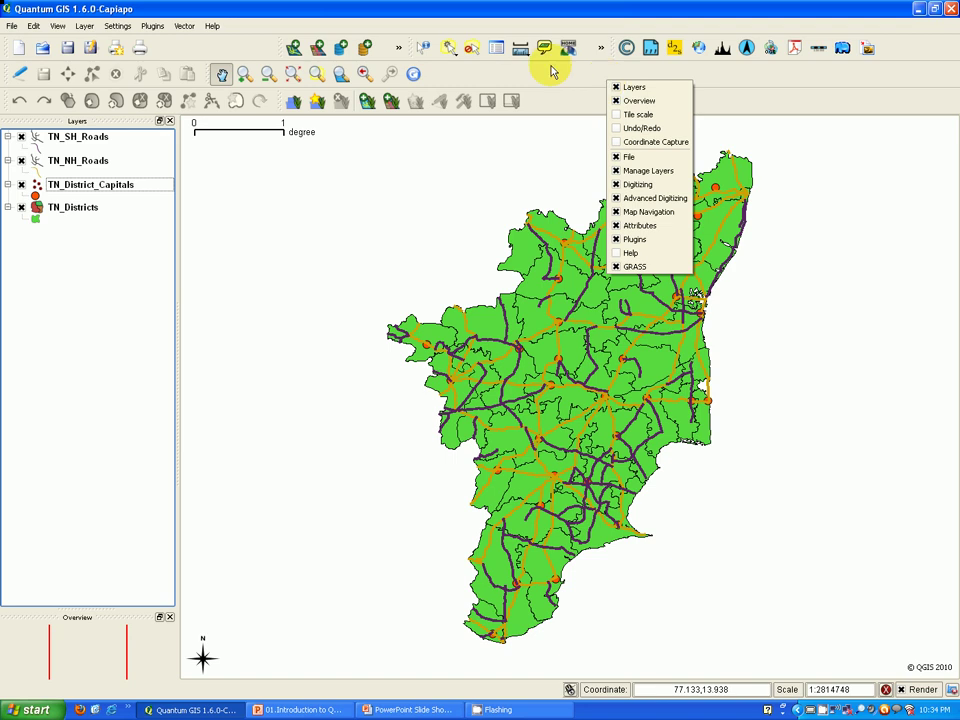
left_click(570, 75)
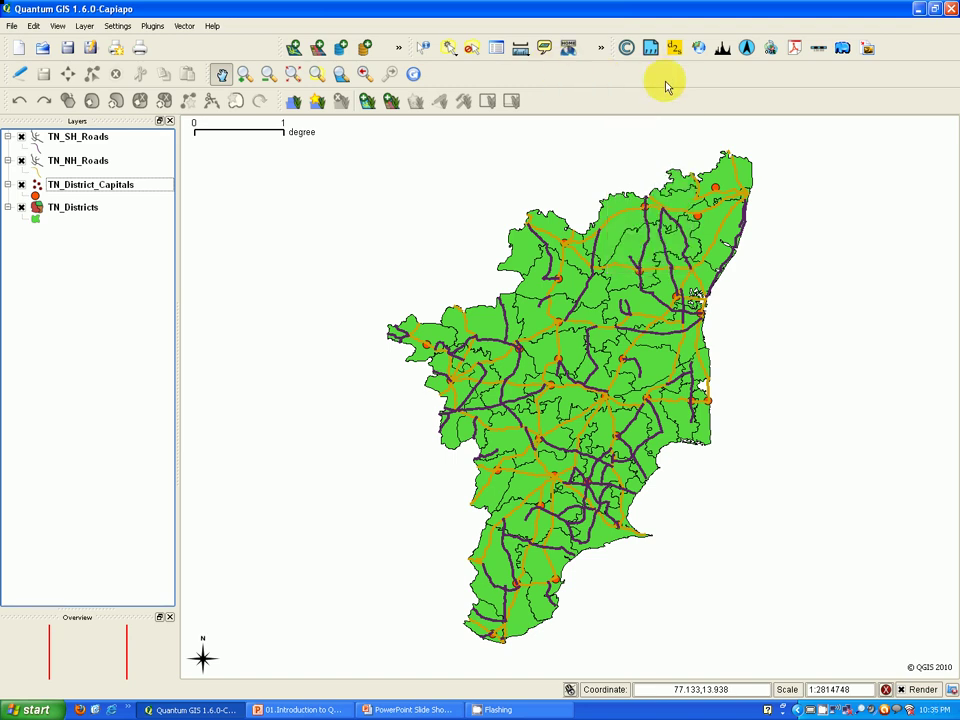
right_click(660, 79)
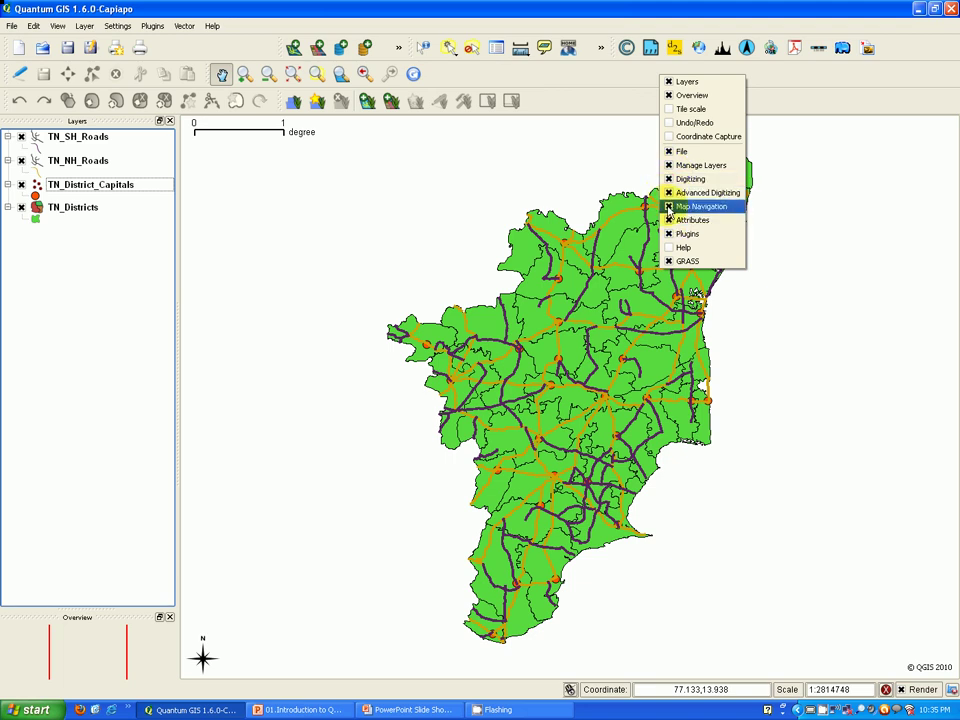
left_click(670, 206)
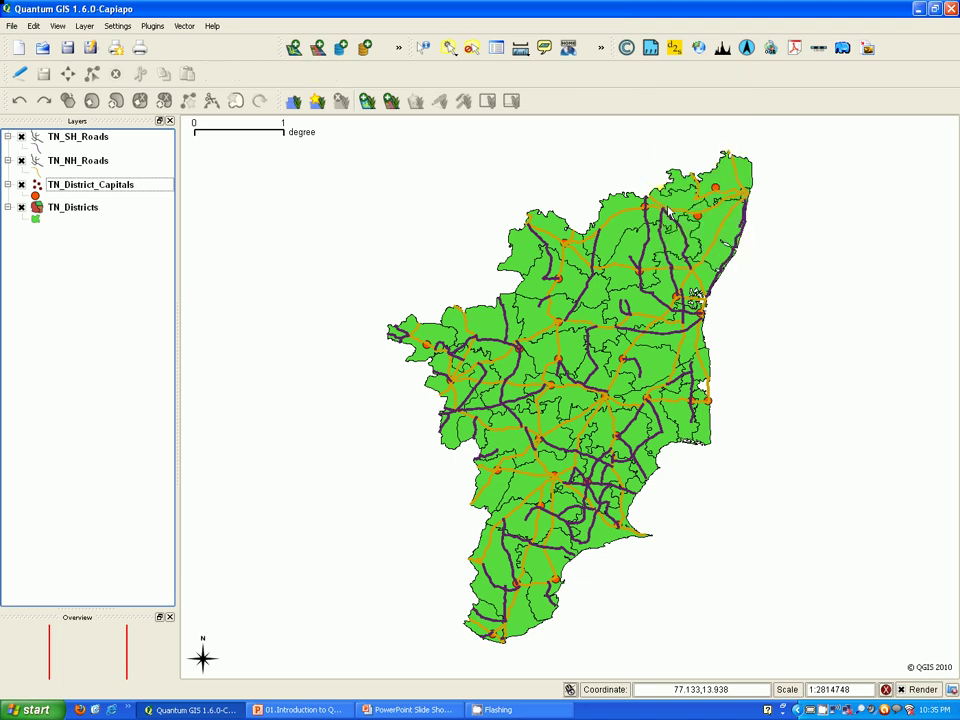
right_click(658, 87)
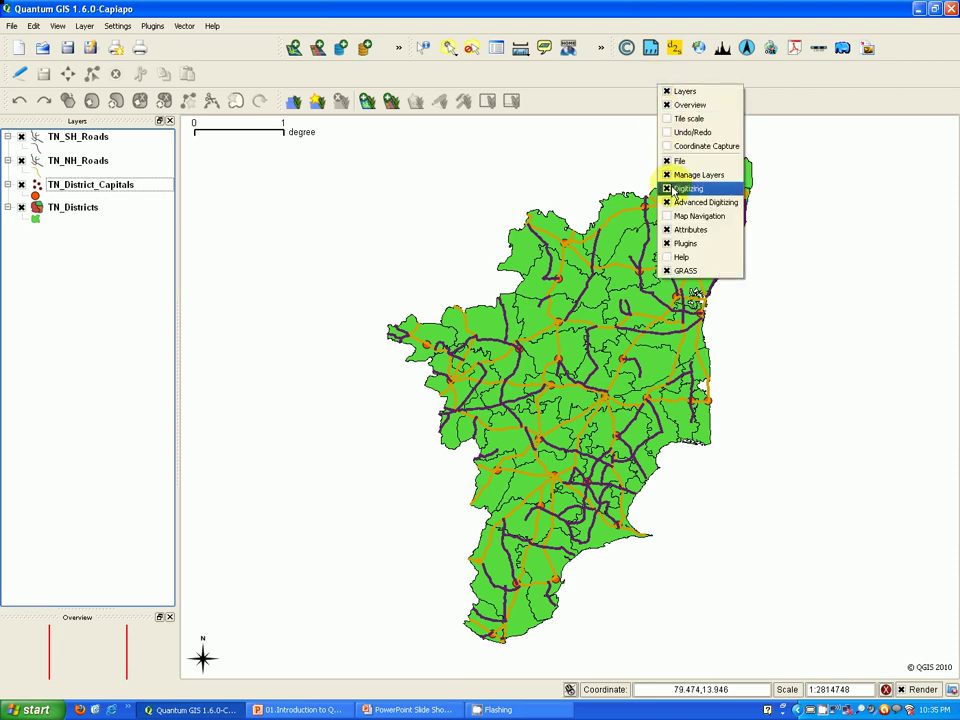
left_click(671, 216)
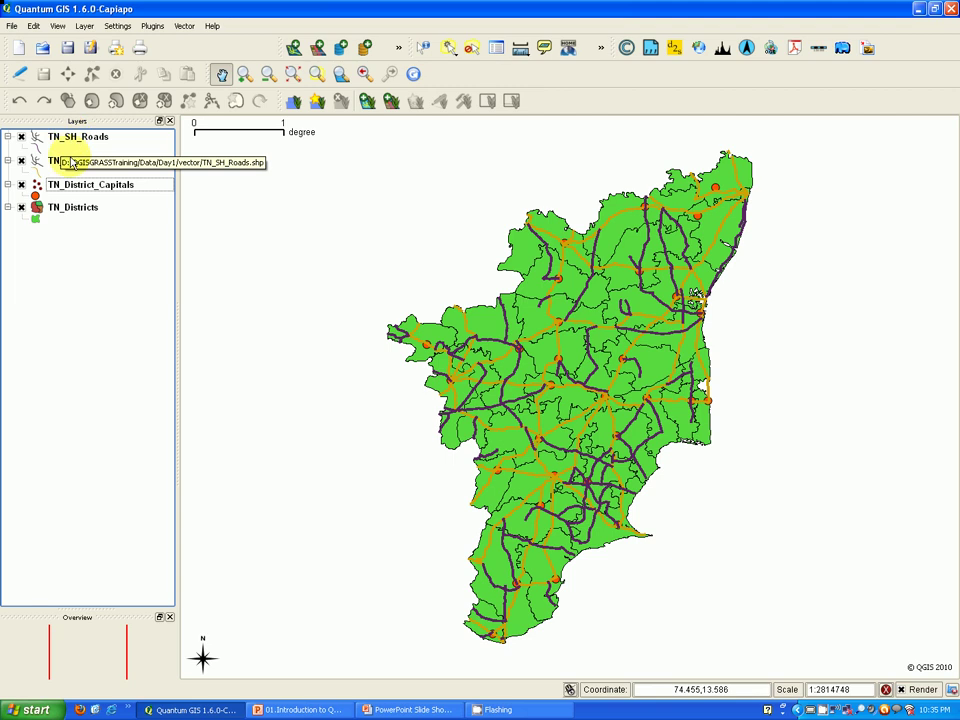
Hide the TN_SH_Roads, TN_NH_Roads, TN_District_Capitals and TN_Districts layers on the map.
left_click(21, 137)
left_click(22, 160)
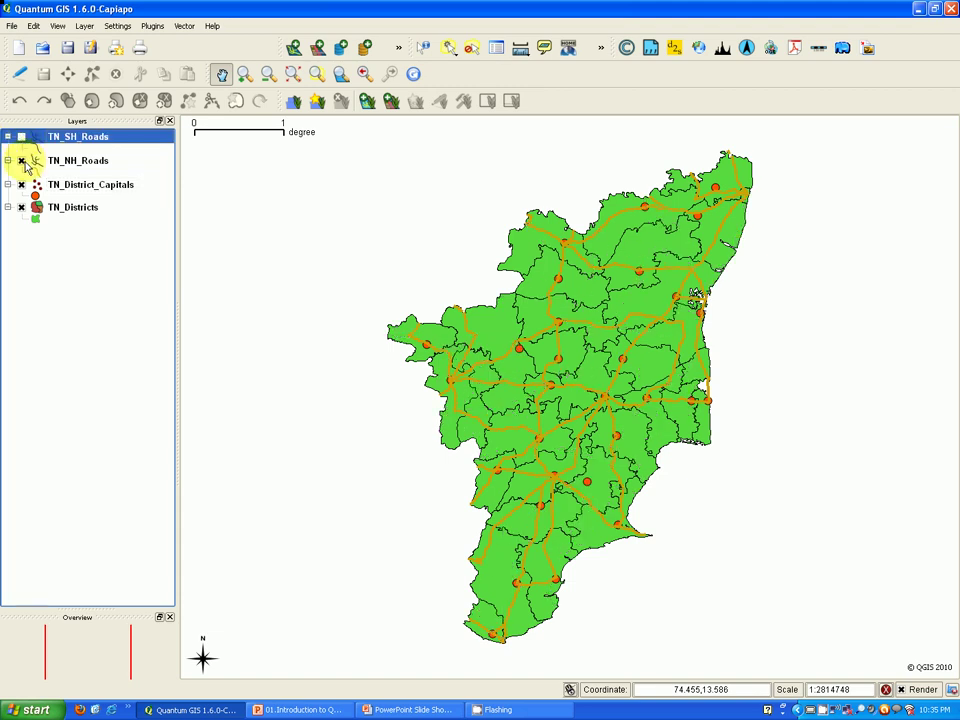
left_click(21, 185)
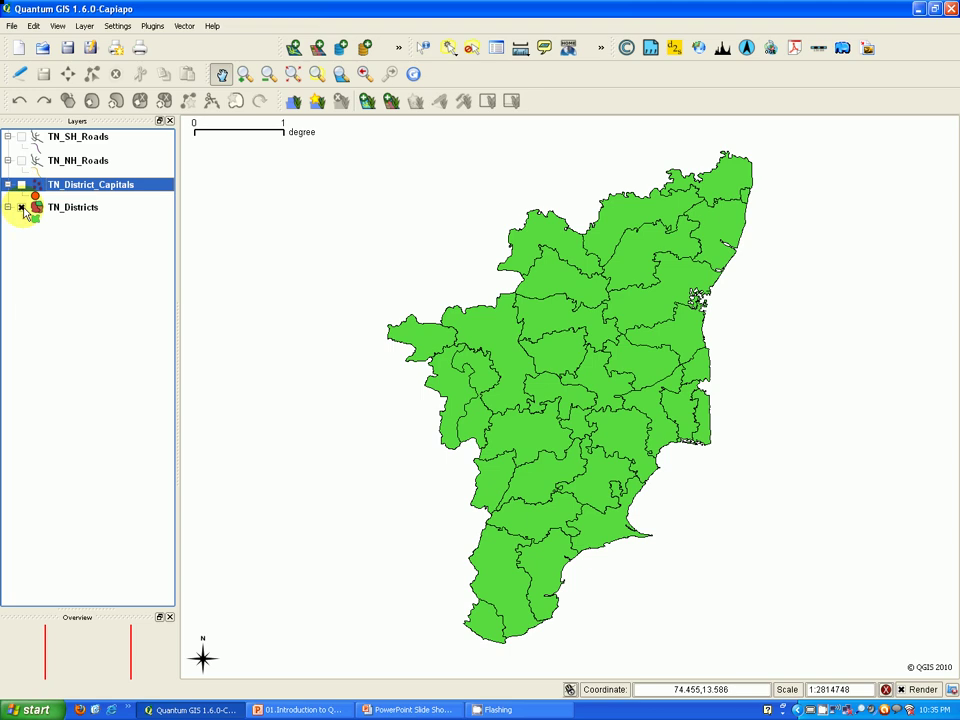
left_click(21, 208)
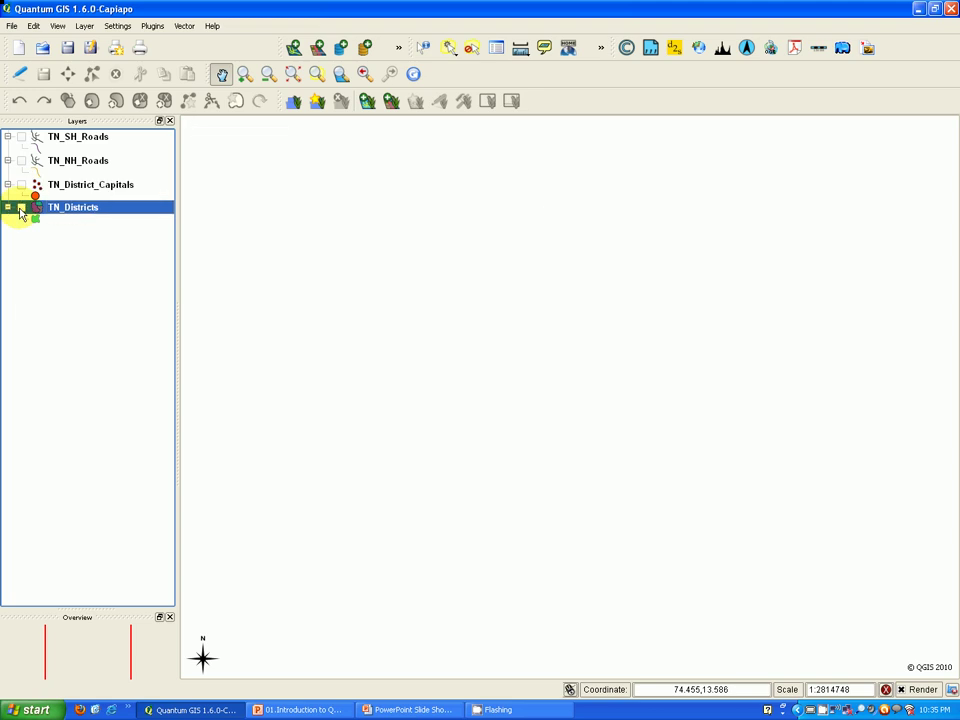
Make the TN_Districts, TN_District_Capitals, TN_NH_Roads and TN_SH_Roads layers visible again.
left_click(21, 208)
left_click(21, 185)
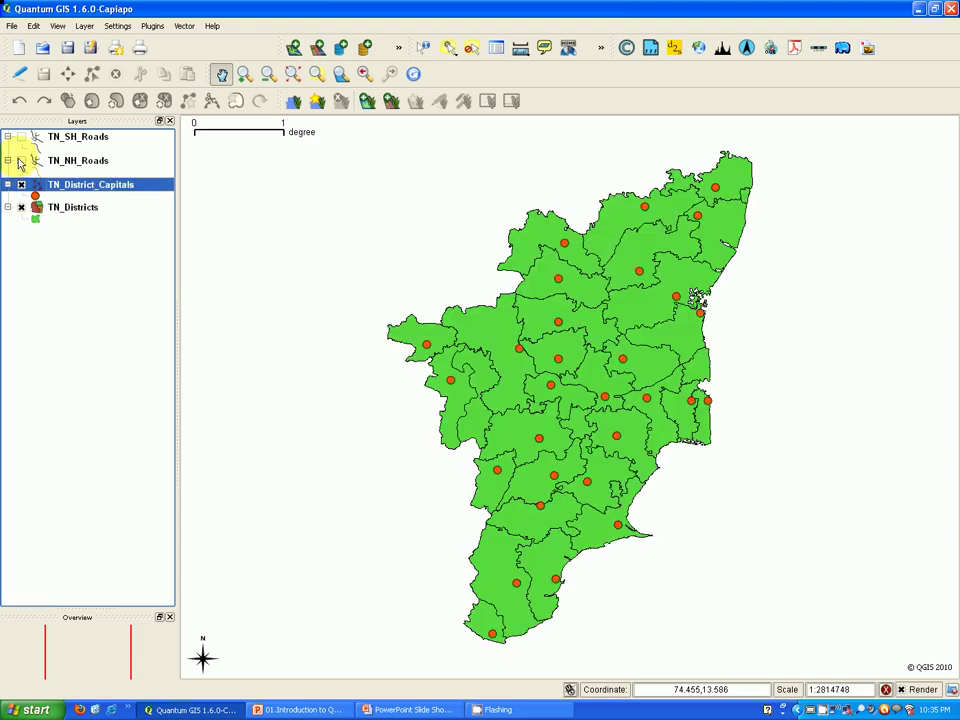
left_click(20, 161)
left_click(22, 138)
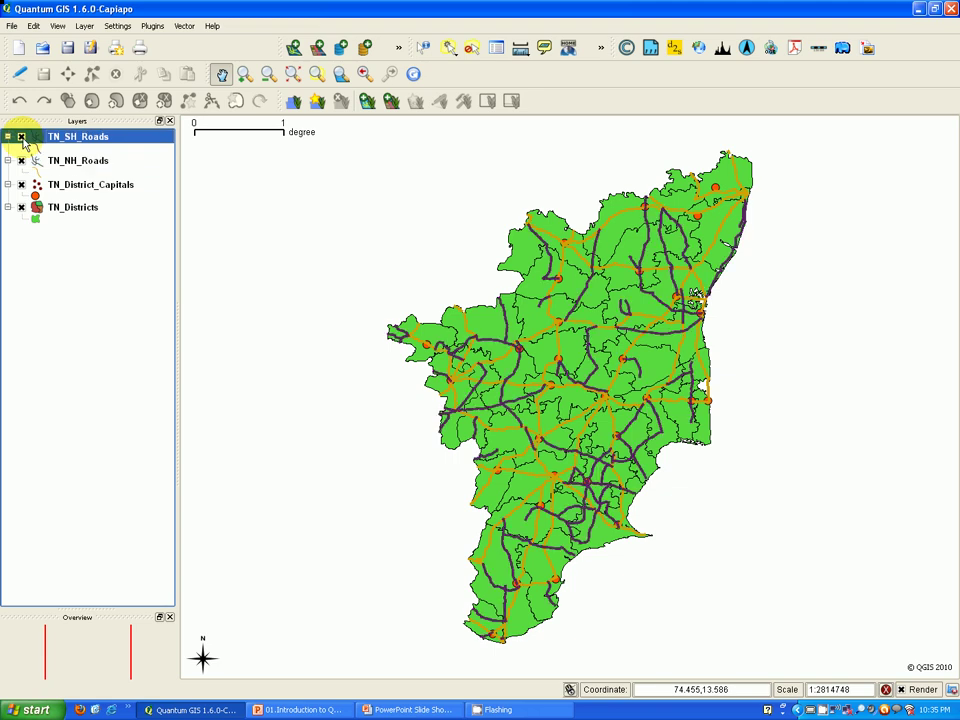
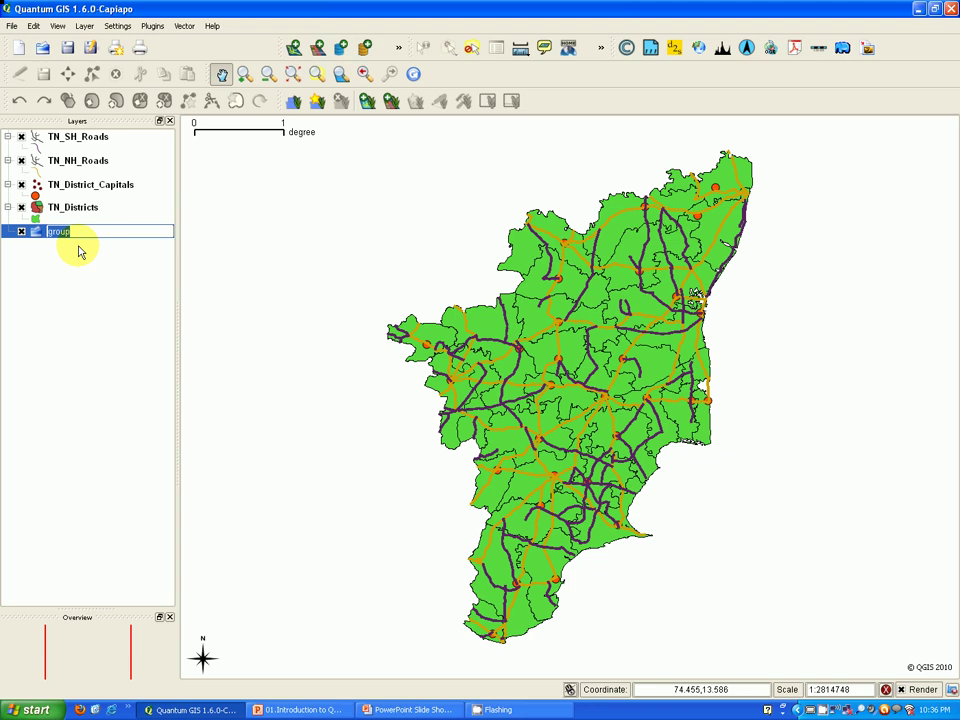
Rename the new layer group as Administration.
left_click(80, 252)
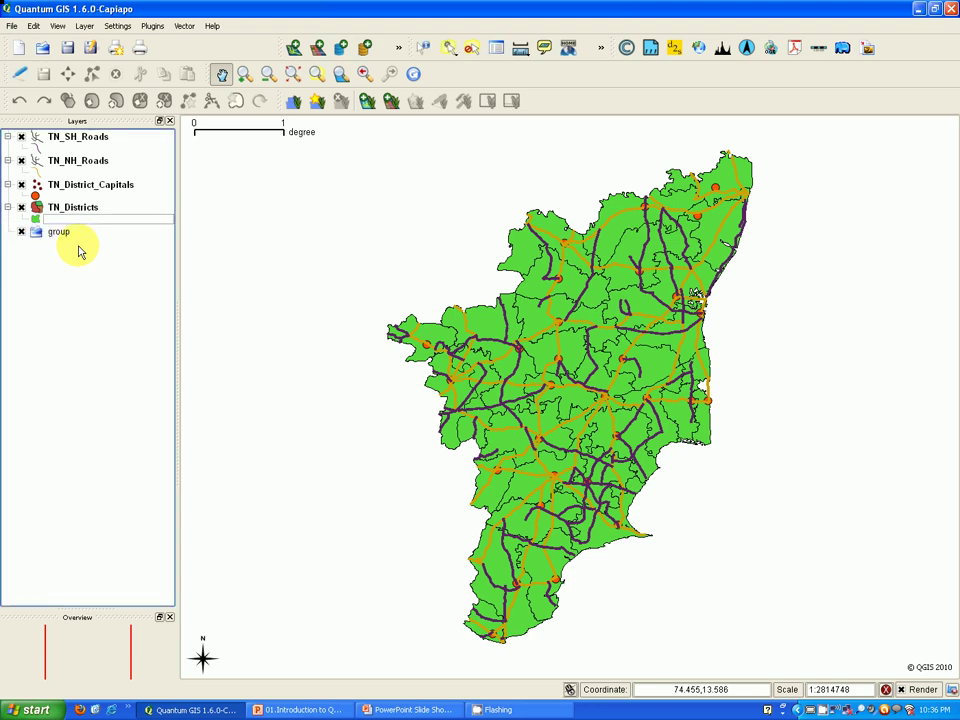
right_click(59, 231)
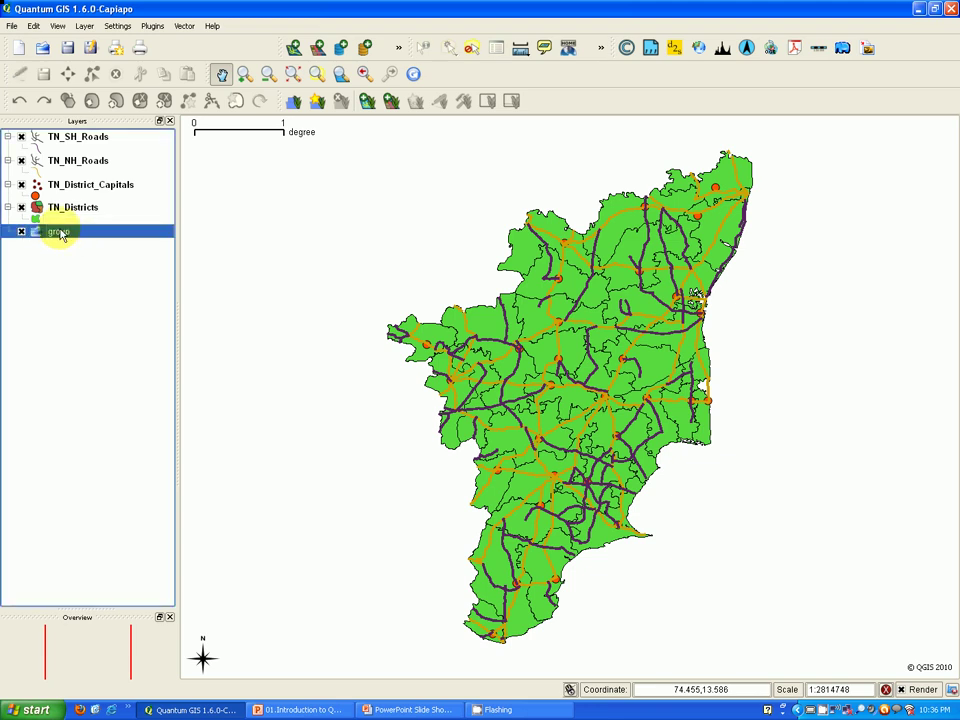
left_click(72, 251)
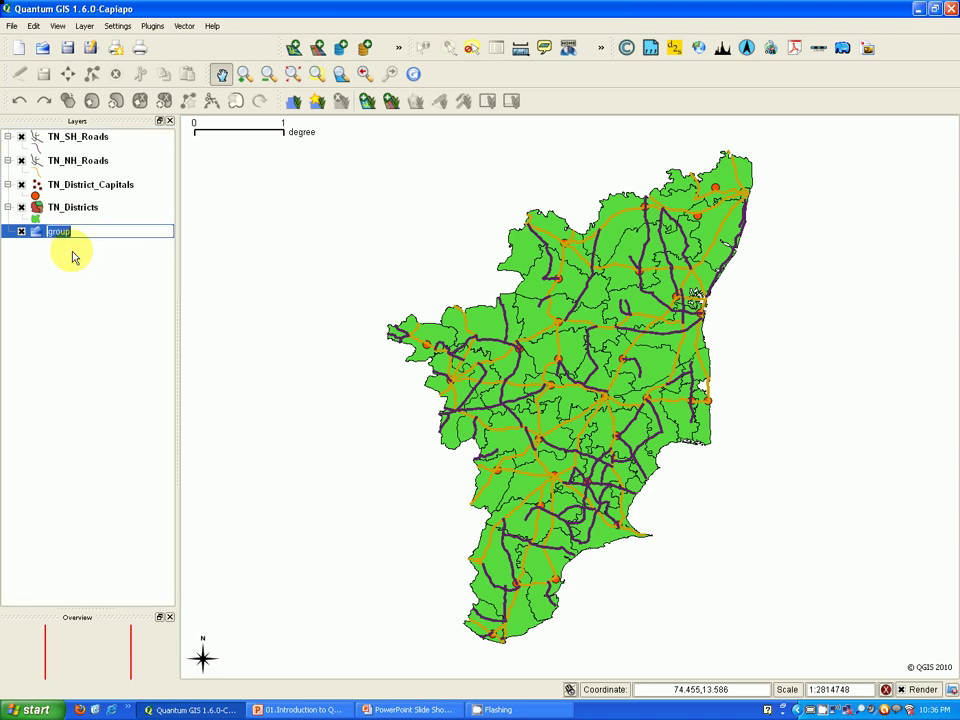
type("Administration")
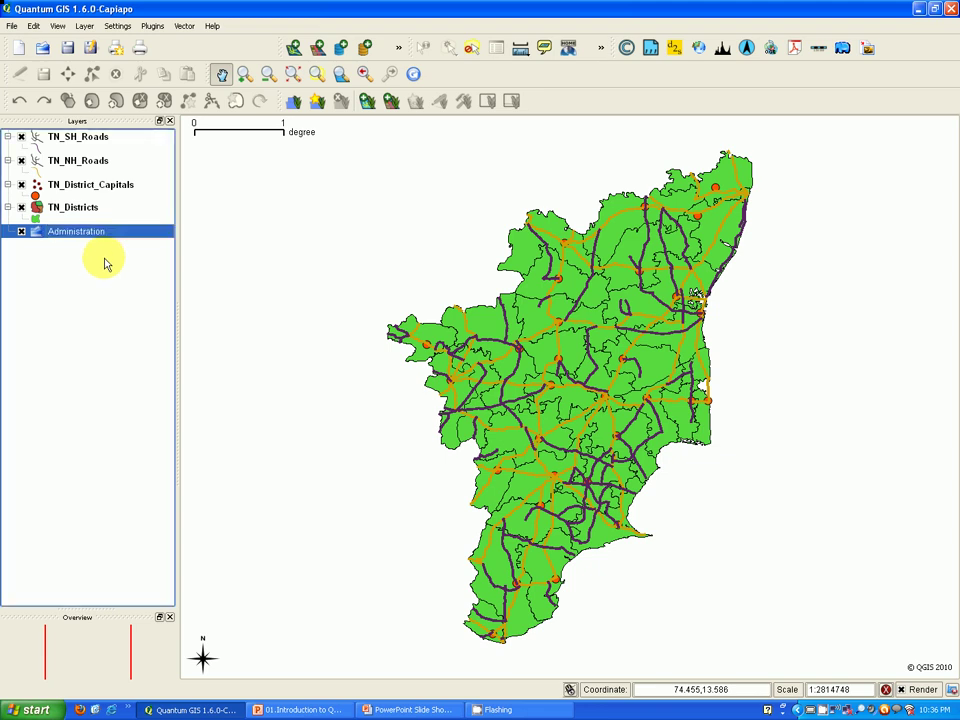
key("Return")
Add another layer group and name it Roads.
right_click(67, 272)
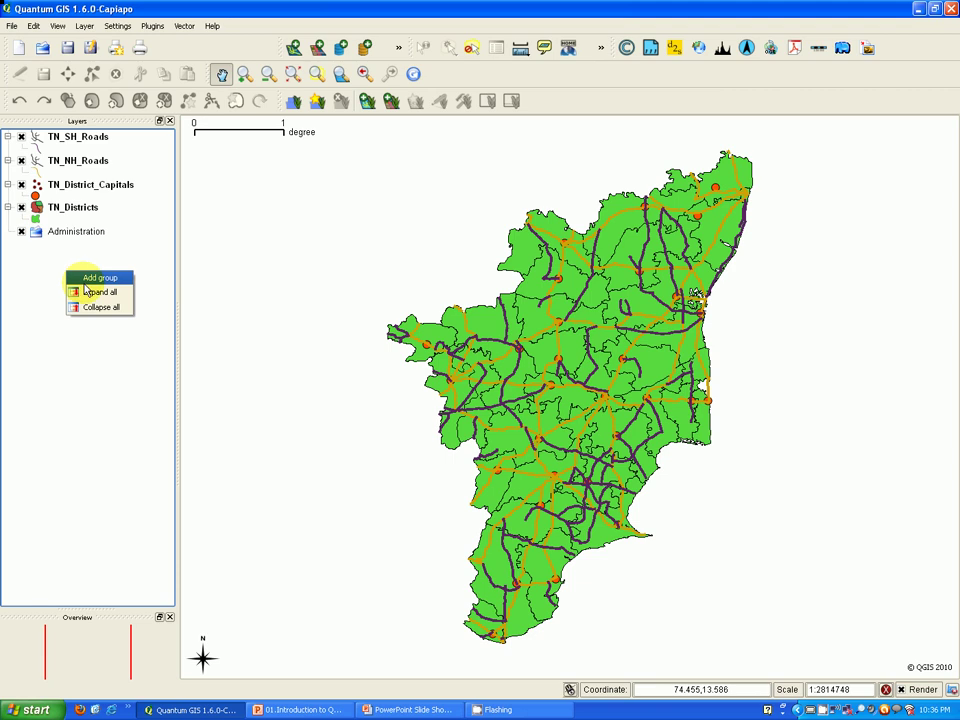
left_click(85, 280)
type("Roads")
key("Return")
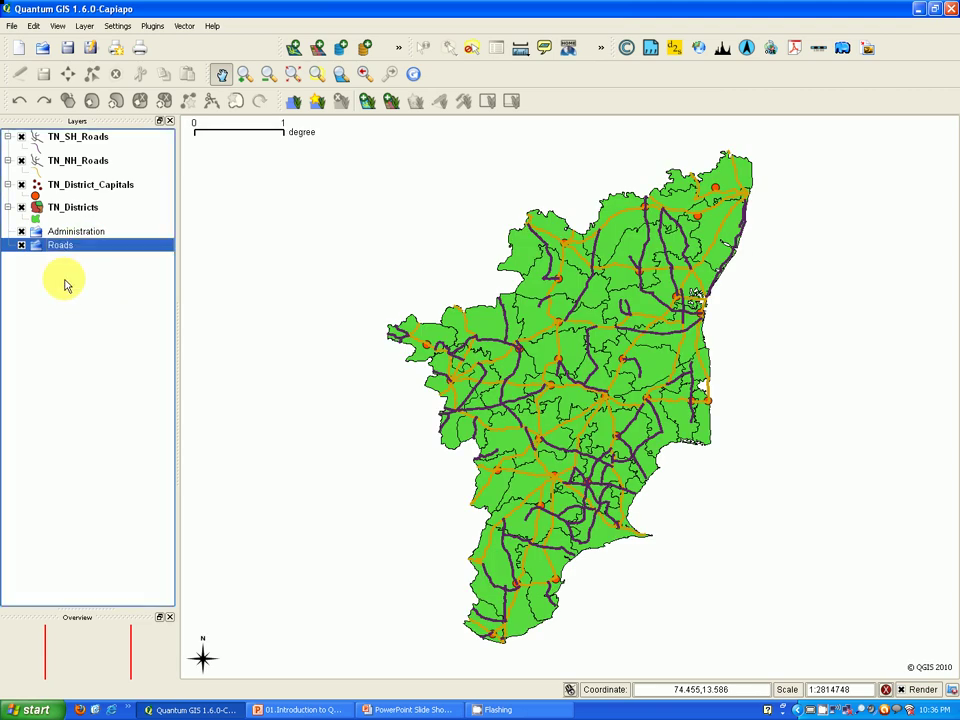
Put TN_Districts and TN_District_Capitals in the Administration group and TN_NH_Roads and TN_SH_Roads in the Roads group, with Roads above Administration.
left_click(80, 211)
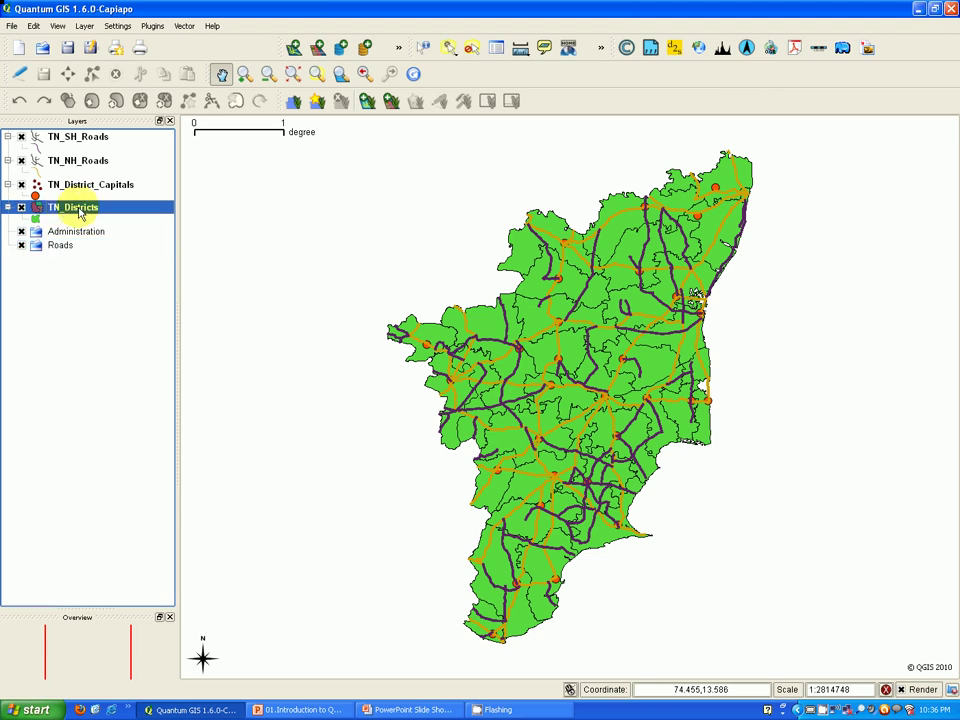
mouse_move(80, 213)
left_mouse_down()
mouse_move(79, 229)
mouse_move(93, 216)
mouse_move(92, 187)
mouse_move(84, 205)
mouse_move(88, 190)
mouse_move(63, 156)
mouse_move(80, 230)
left_mouse_up()
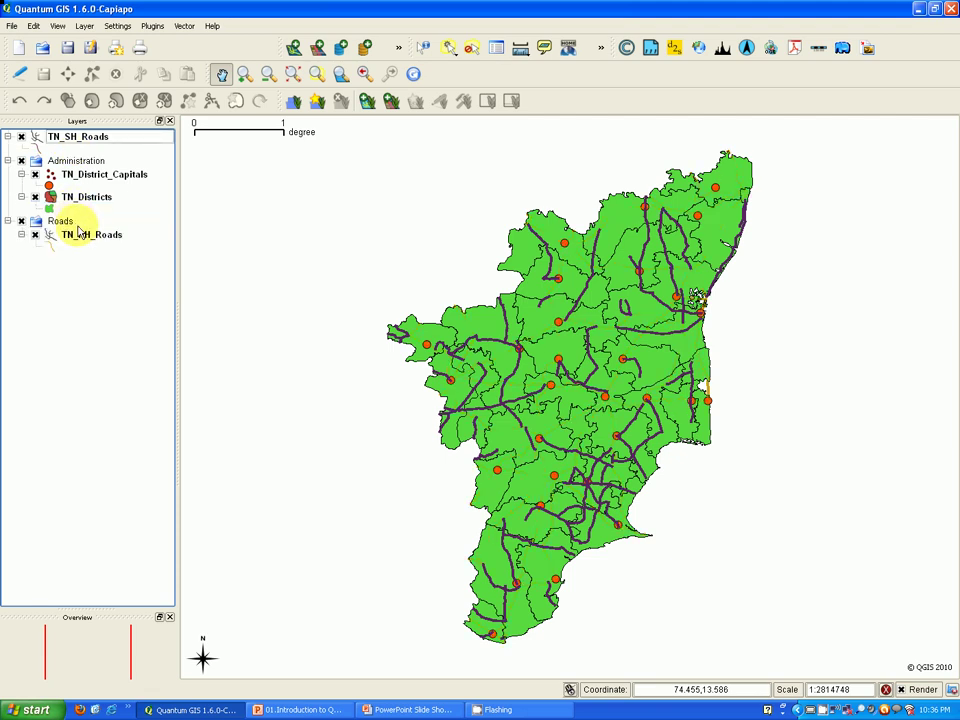
left_click(91, 145)
mouse_move(91, 145)
left_mouse_down()
mouse_move(66, 141)
mouse_move(99, 205)
mouse_move(32, 119)
mouse_move(36, 136)
left_mouse_up()
left_click(50, 197)
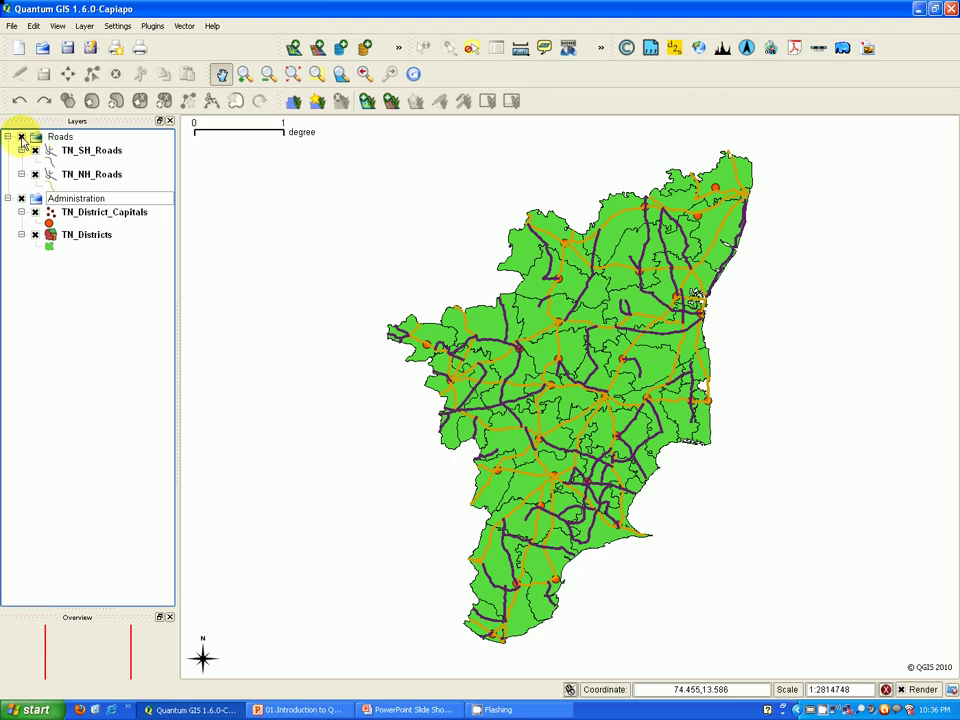
Hide the whole Roads and Administration layer groups on the map, and make both groups visible again.
left_click(21, 137)
left_click(21, 137)
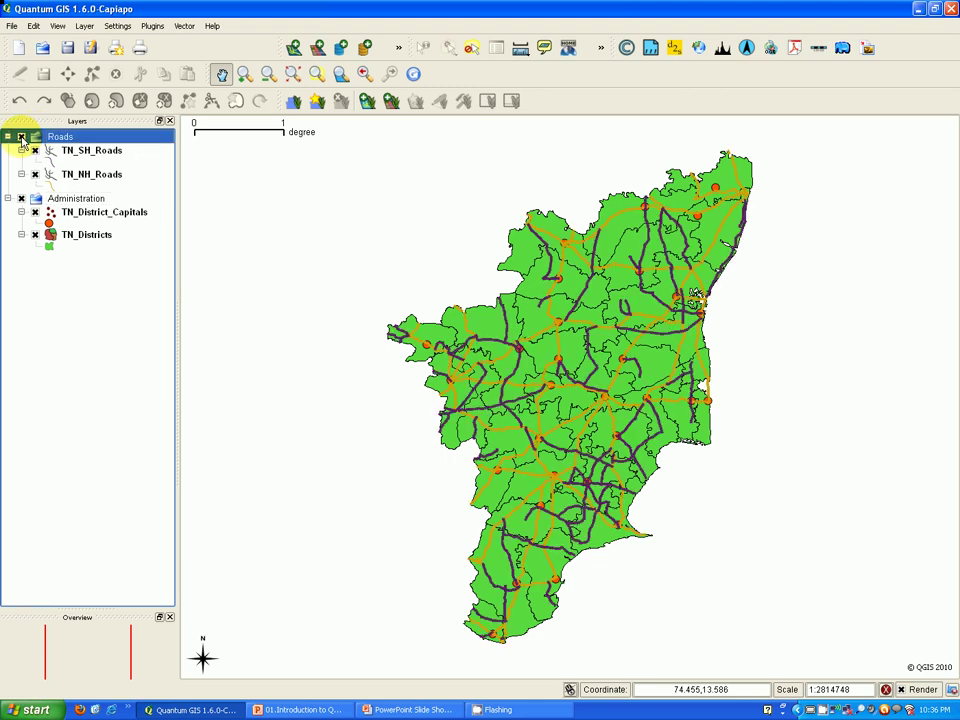
left_click(21, 137)
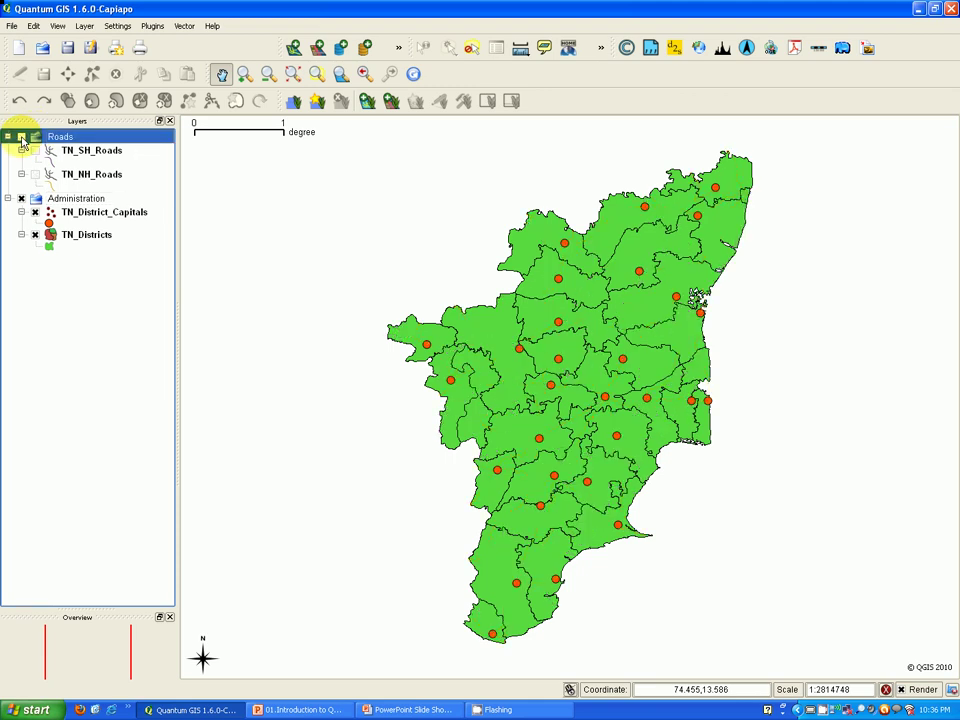
left_click(21, 198)
left_click(21, 198)
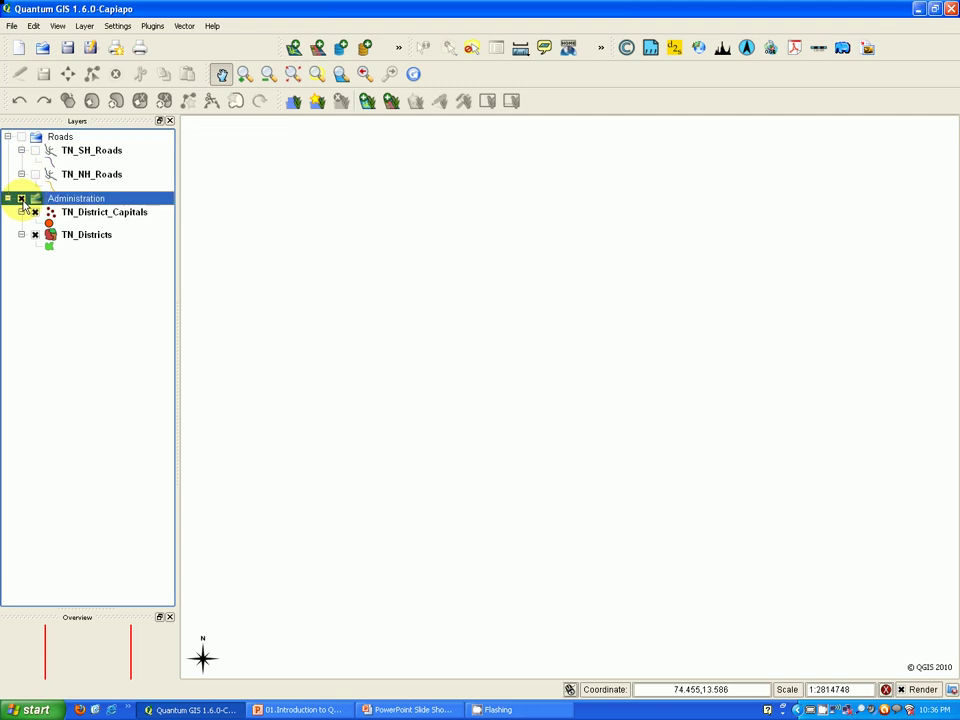
left_click(21, 137)
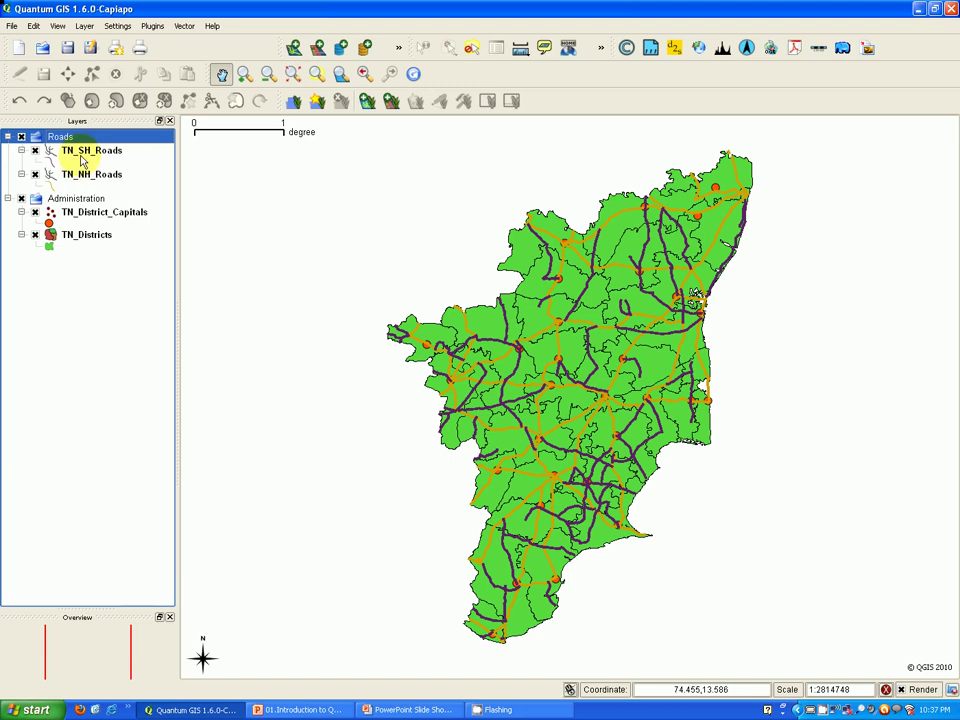
Select the TN_SH_Roads, TN_NH_Roads and TN_District_Capitals layers together, and clear the selection.
left_click(66, 150)
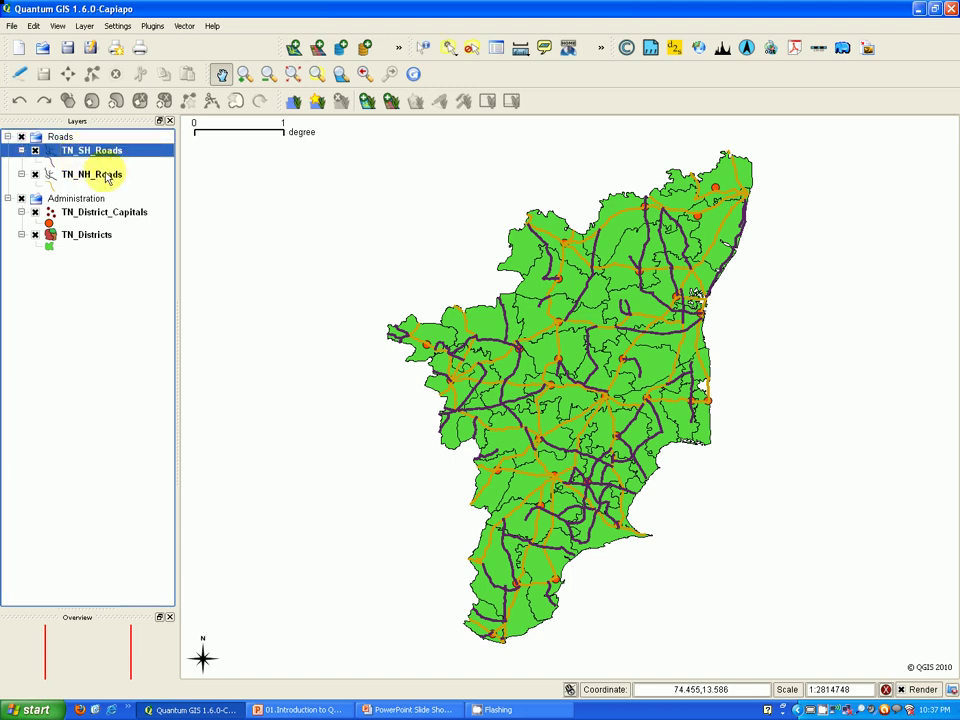
left_click(107, 177, "ctrl")
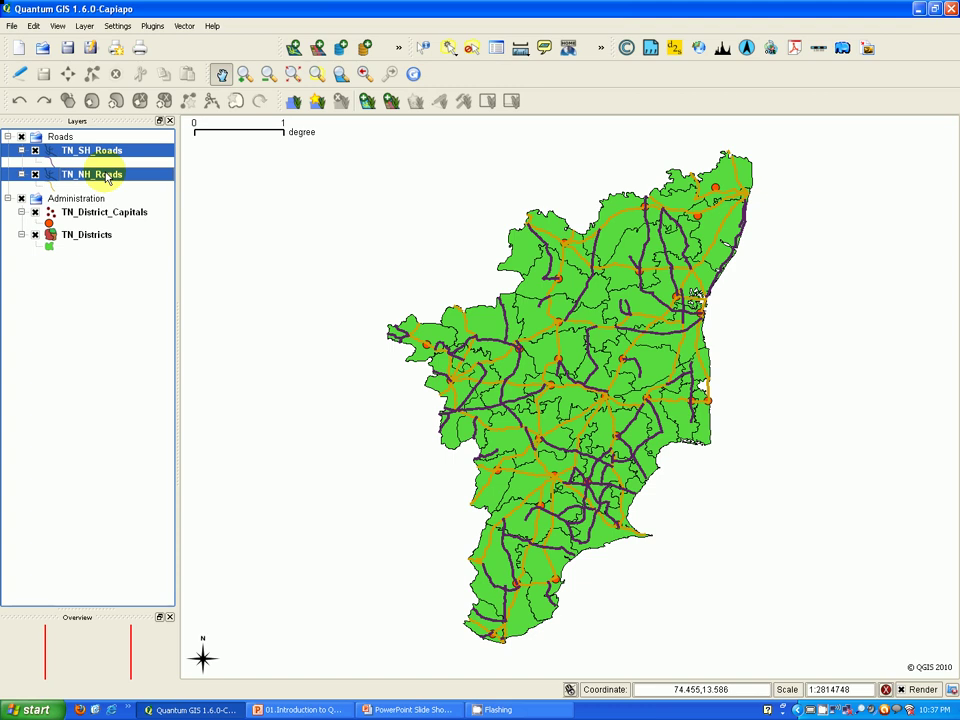
left_click(100, 212, "ctrl")
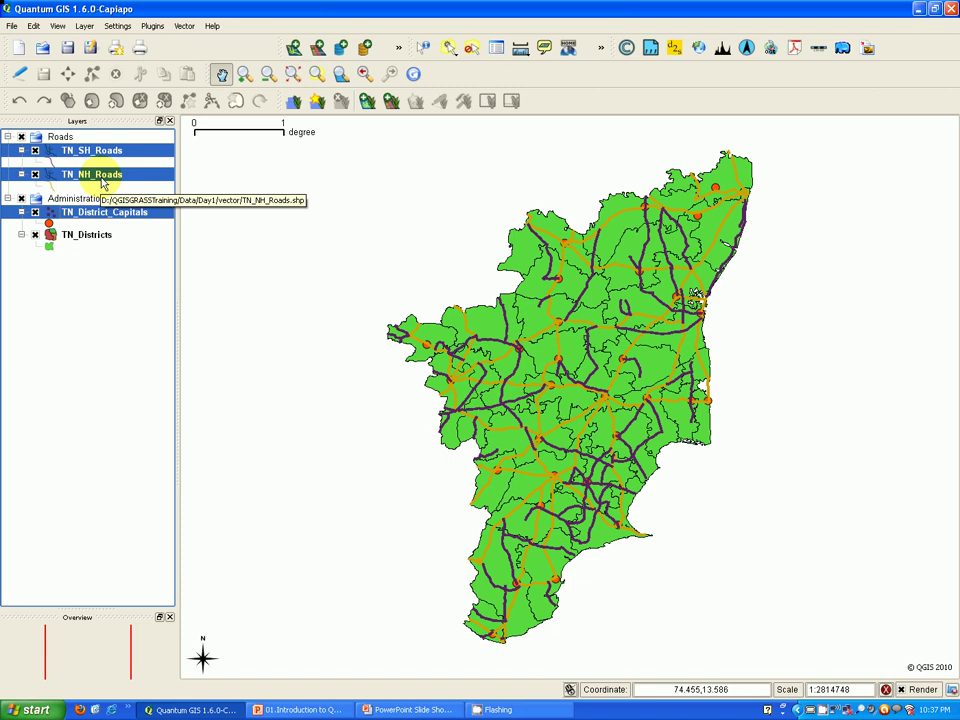
left_click(58, 349)
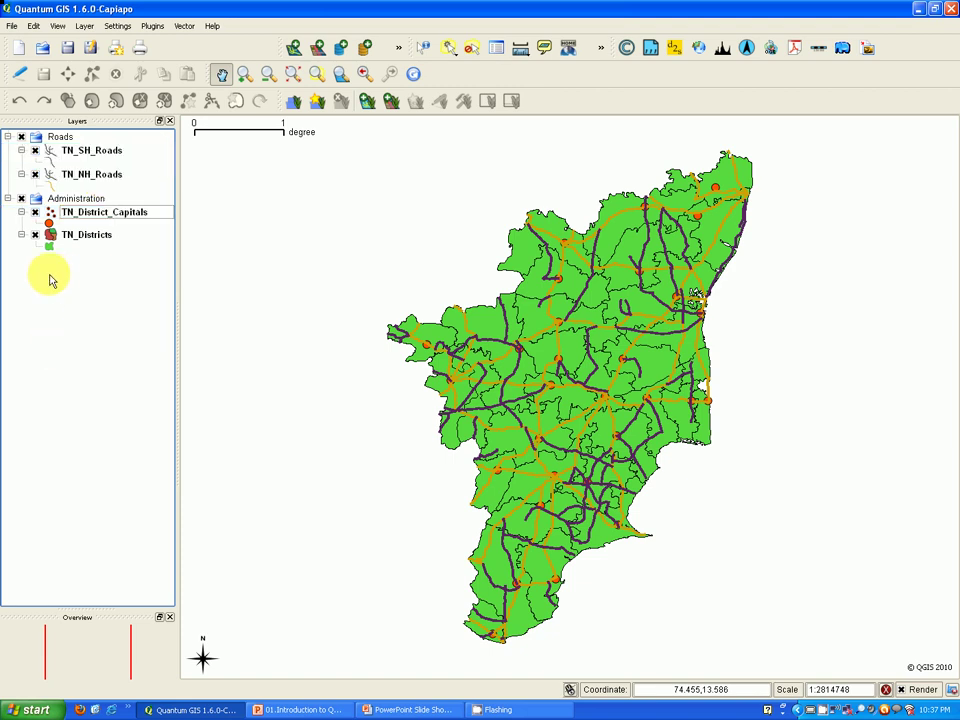
Examine the layer commands offered for TN_Districts and TN_District_Capitals without running any of them.
left_click(88, 240)
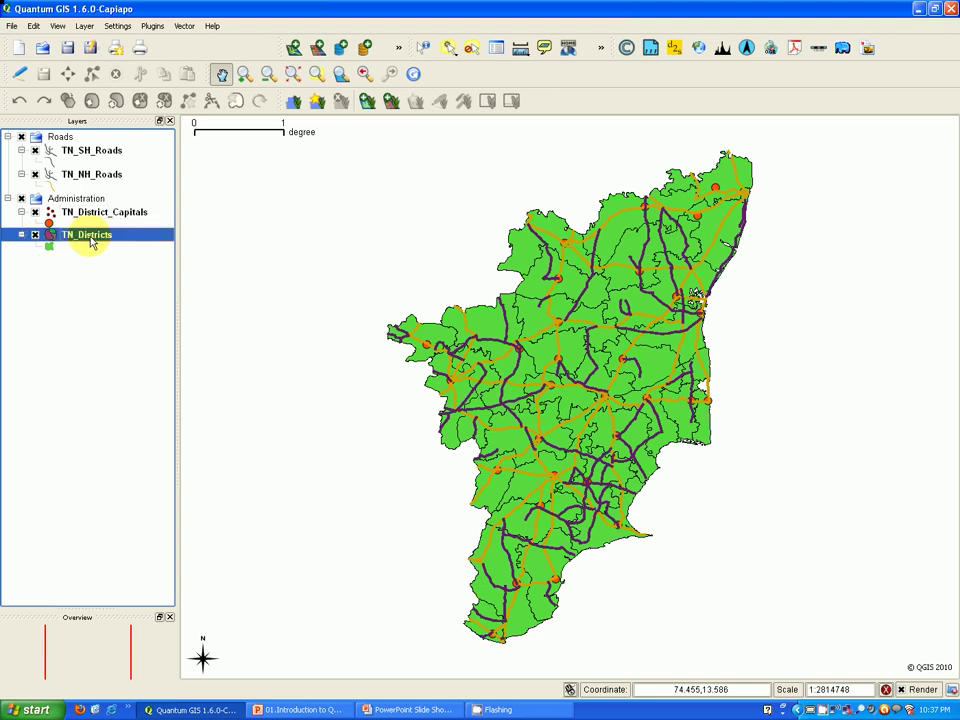
right_click(91, 242)
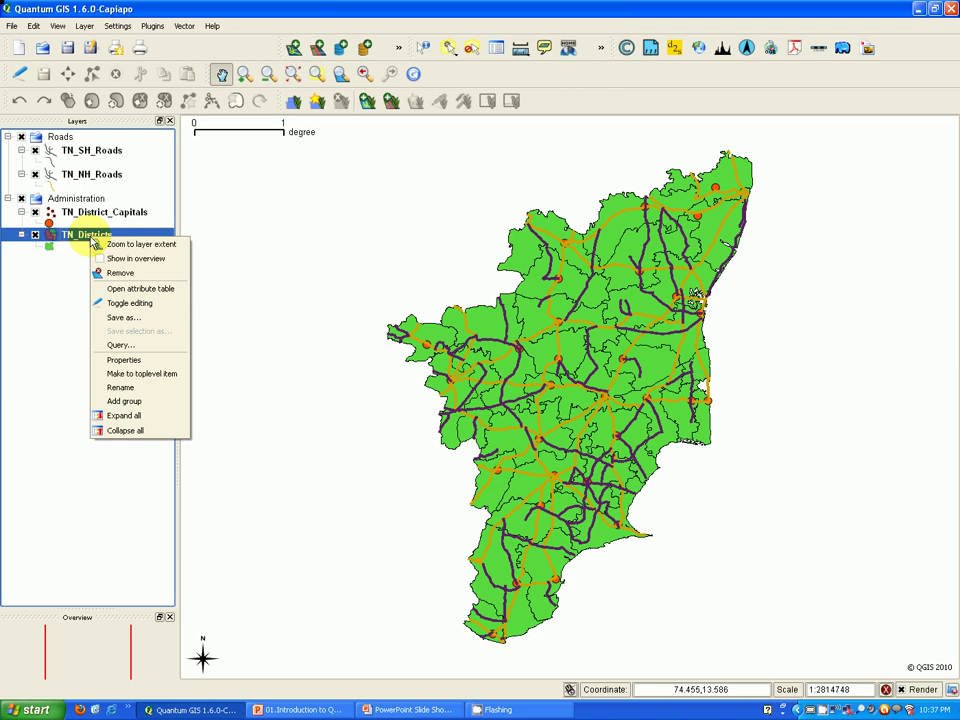
left_click(80, 214)
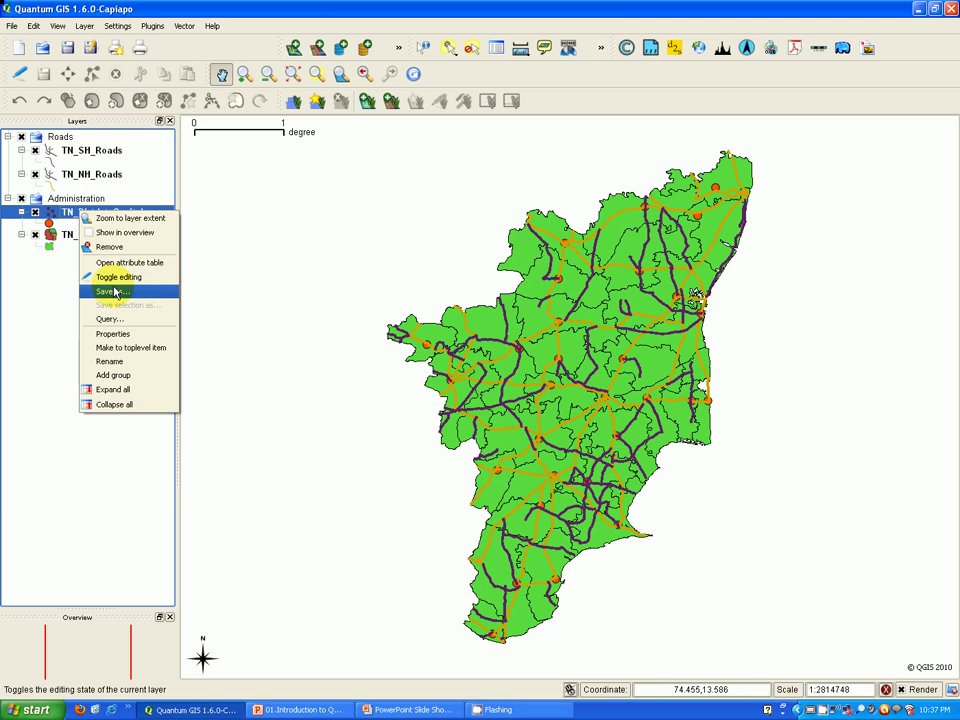
left_click(617, 108)
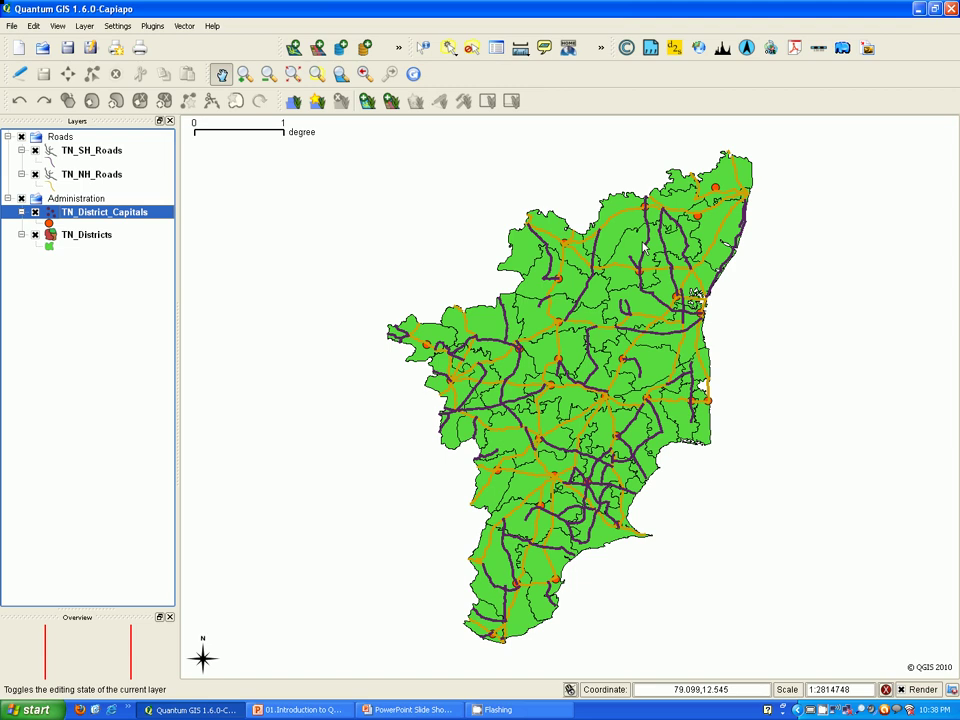
Zoom in on an area of northwestern Tamil Nadu, and return the map to its full extent.
left_click(245, 85)
left_click_drag(508, 261, 617, 368)
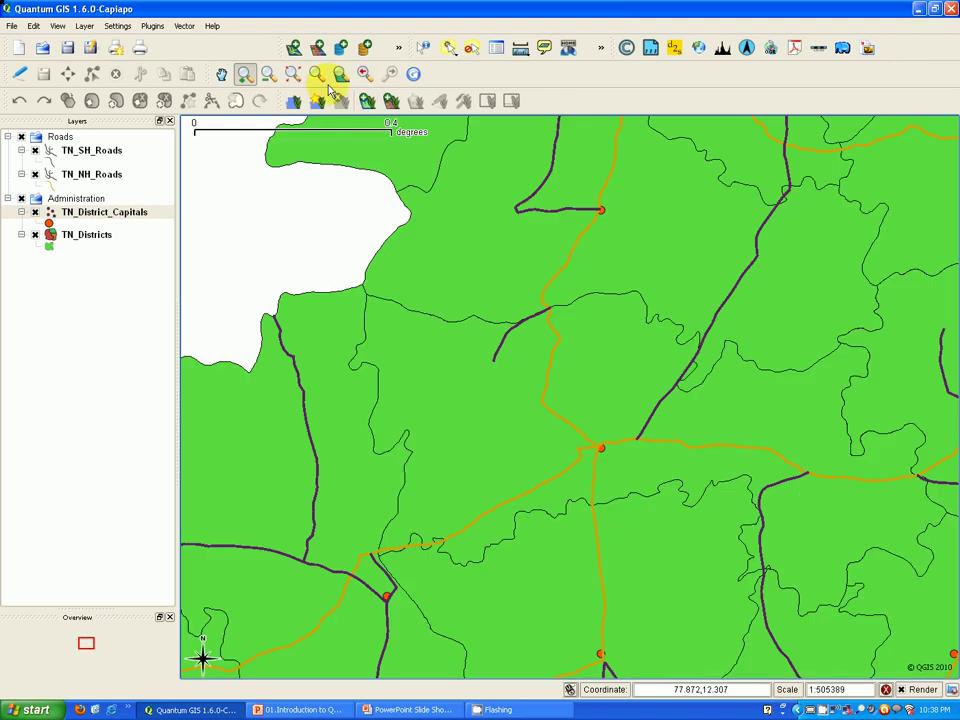
left_click(293, 80)
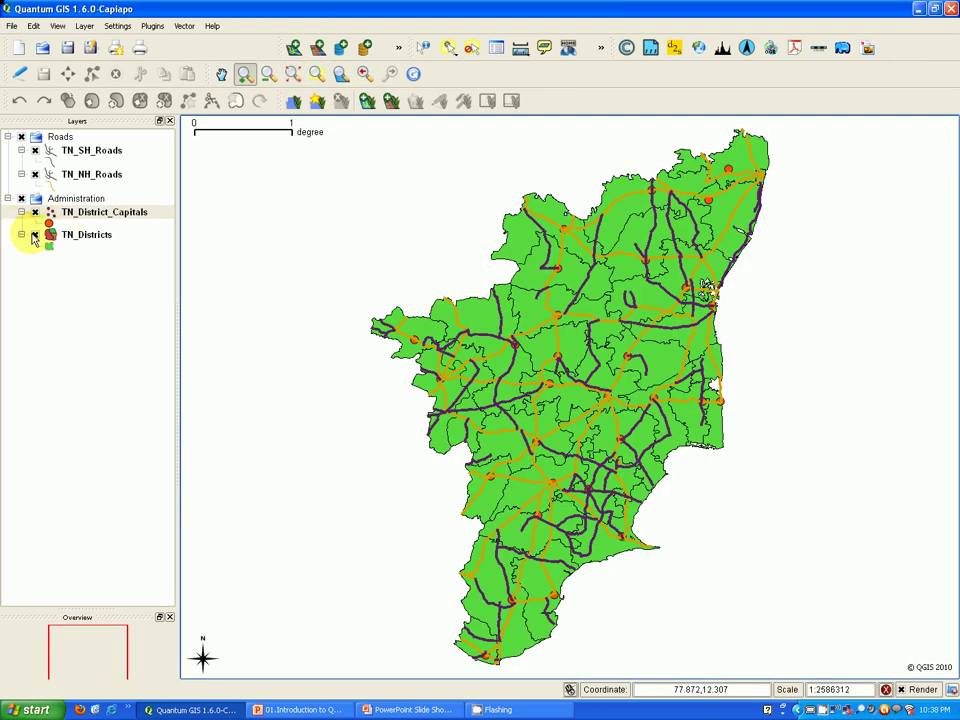
Switch the visibility of the TN_Districts layer off and back on.
left_click(34, 236)
left_click(34, 236)
left_click(34, 236)
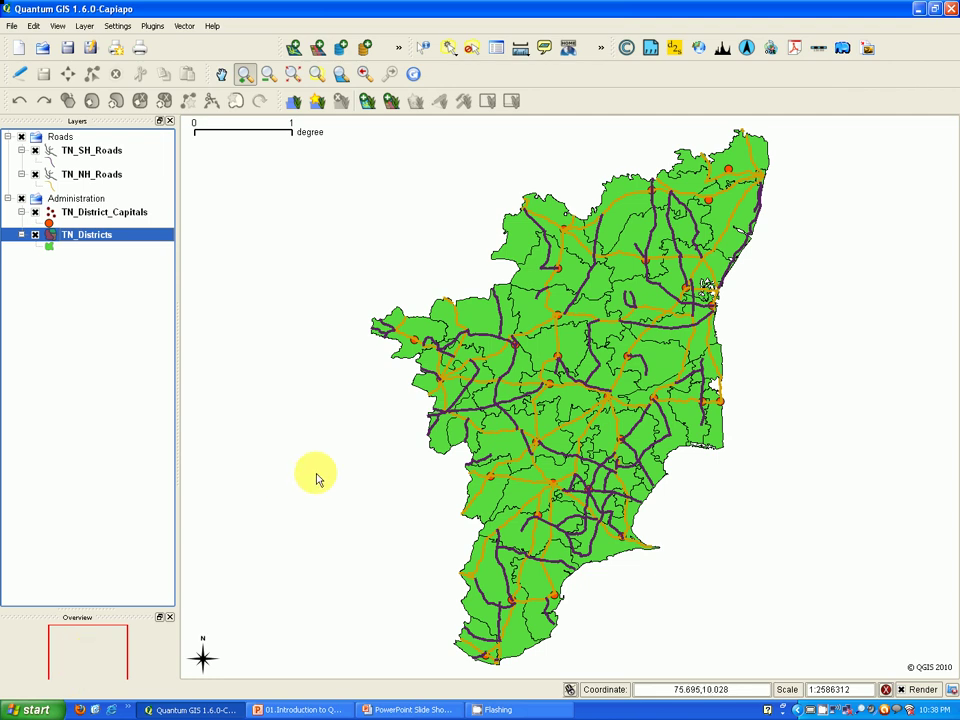
Hide the Overview window and show it again.
right_click(610, 95)
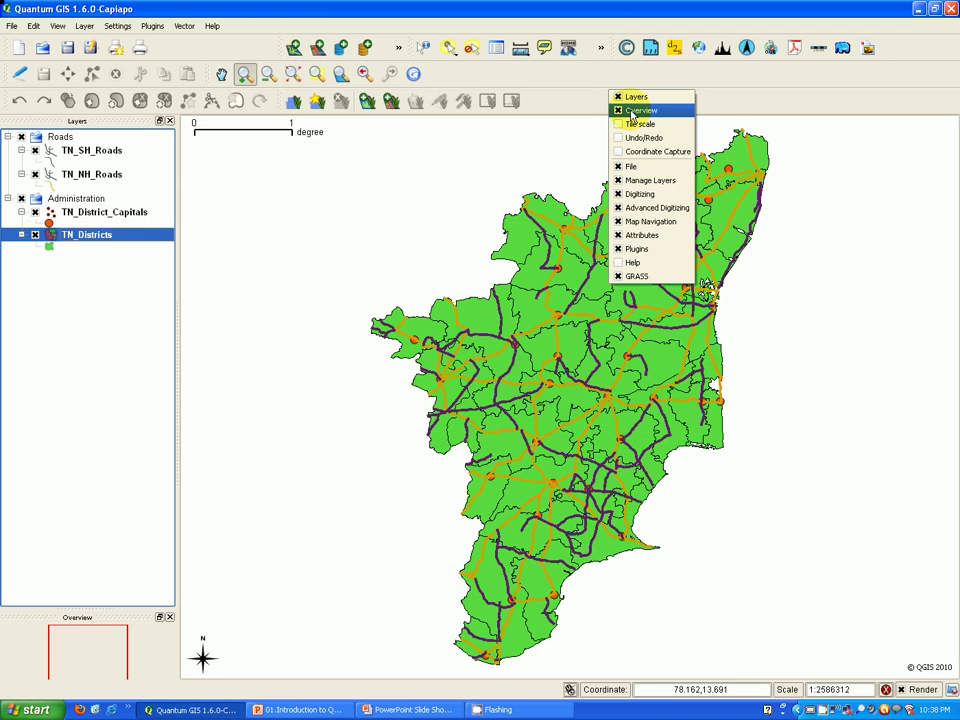
left_click(631, 112)
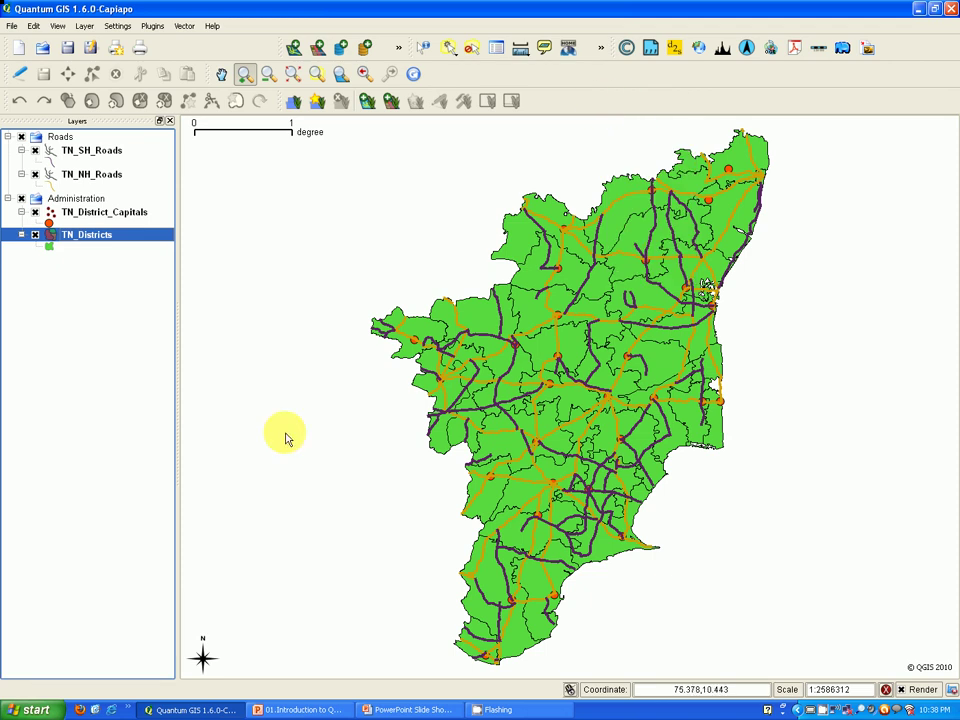
right_click(679, 96)
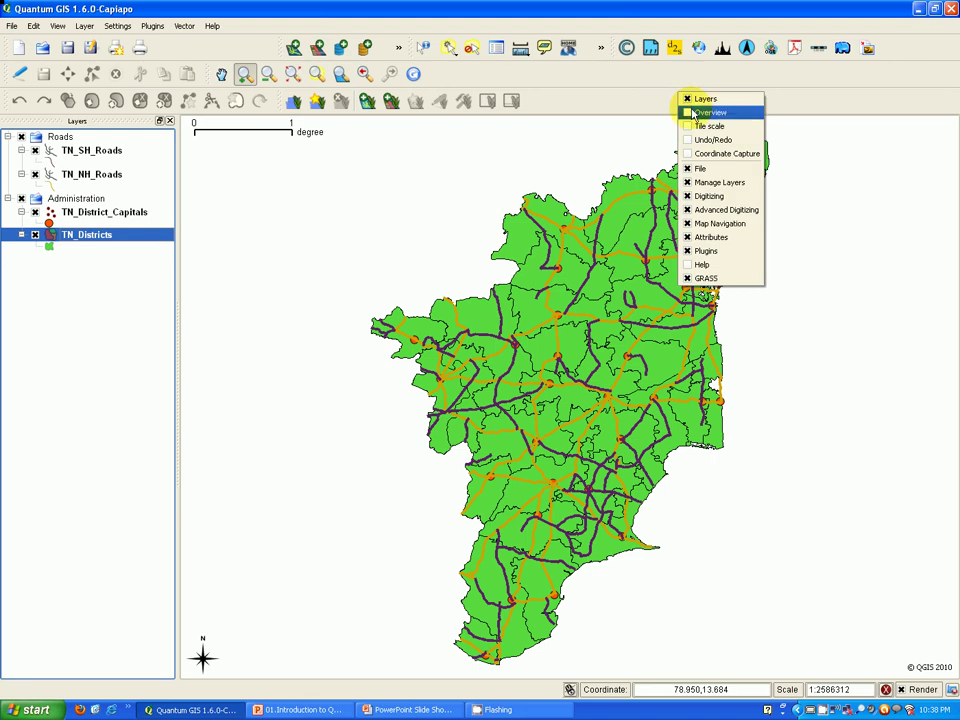
left_click(692, 113)
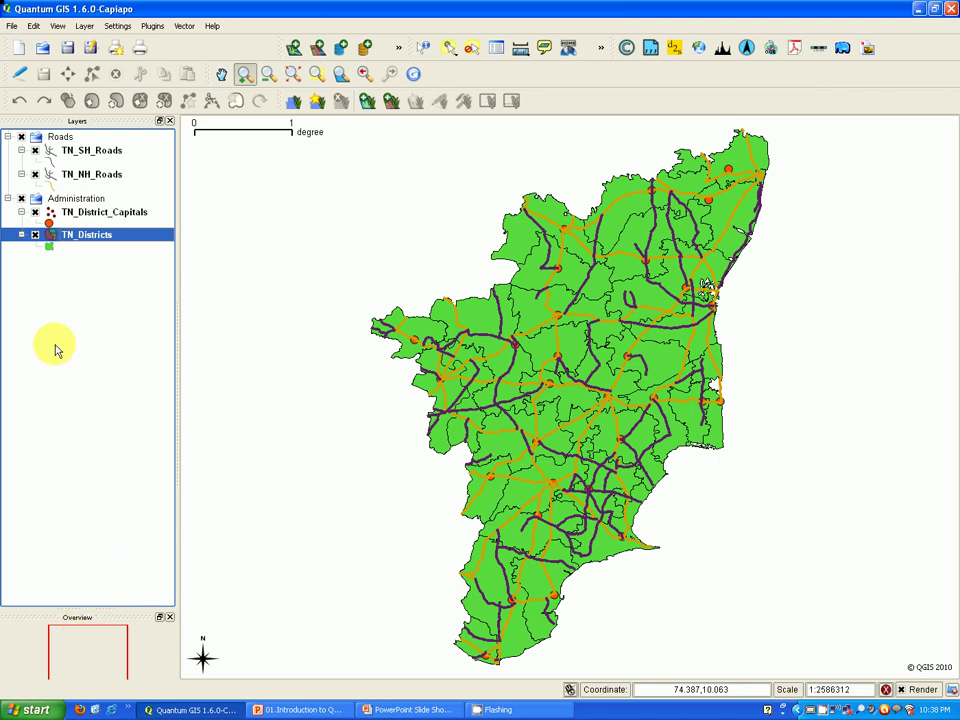
Show TN_Districts in the overview map, and add all the remaining layers to the overview as well.
right_click(93, 241)
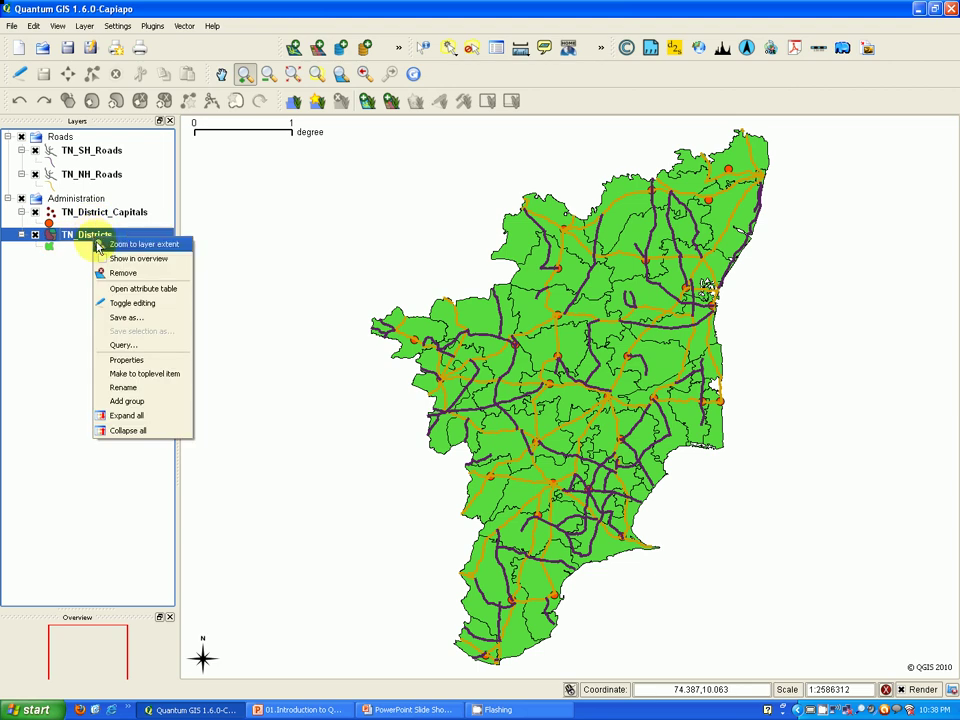
left_click(106, 259)
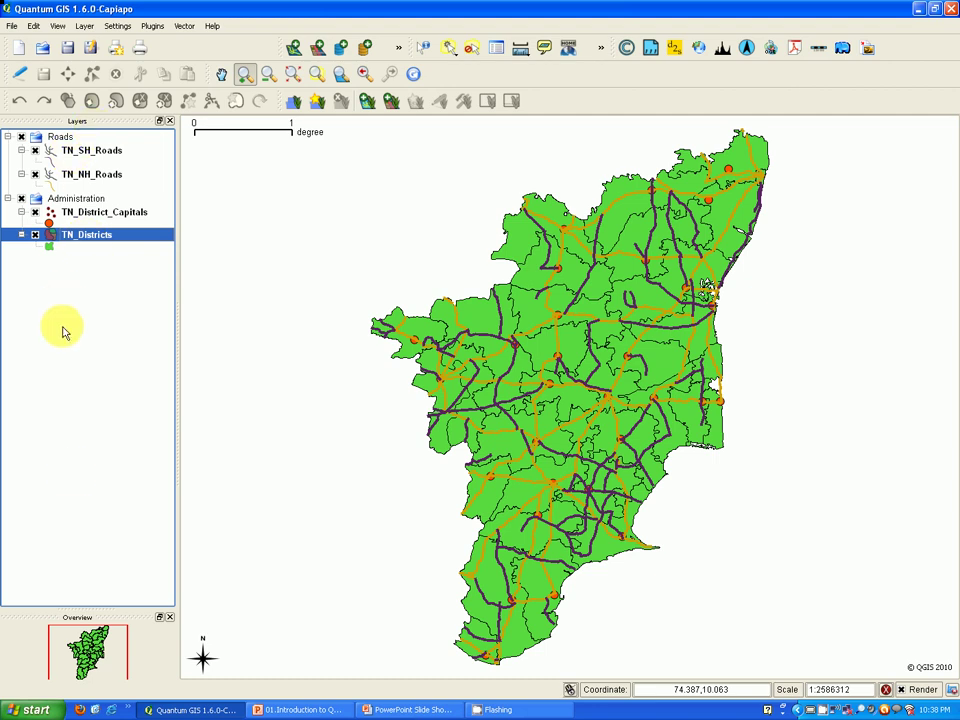
left_click(91, 27)
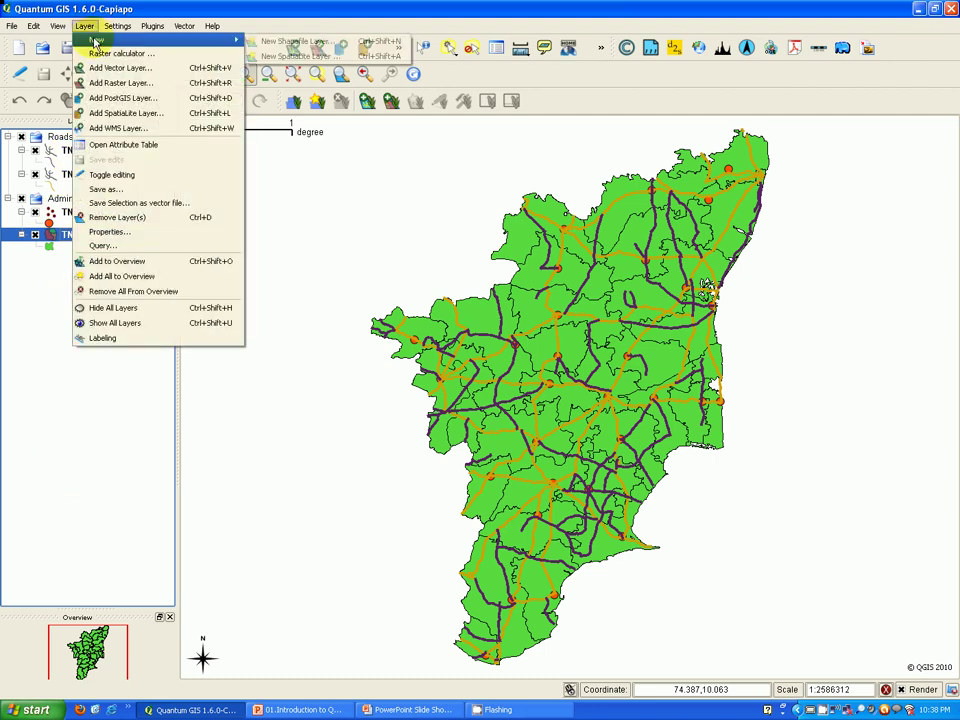
left_click(107, 275)
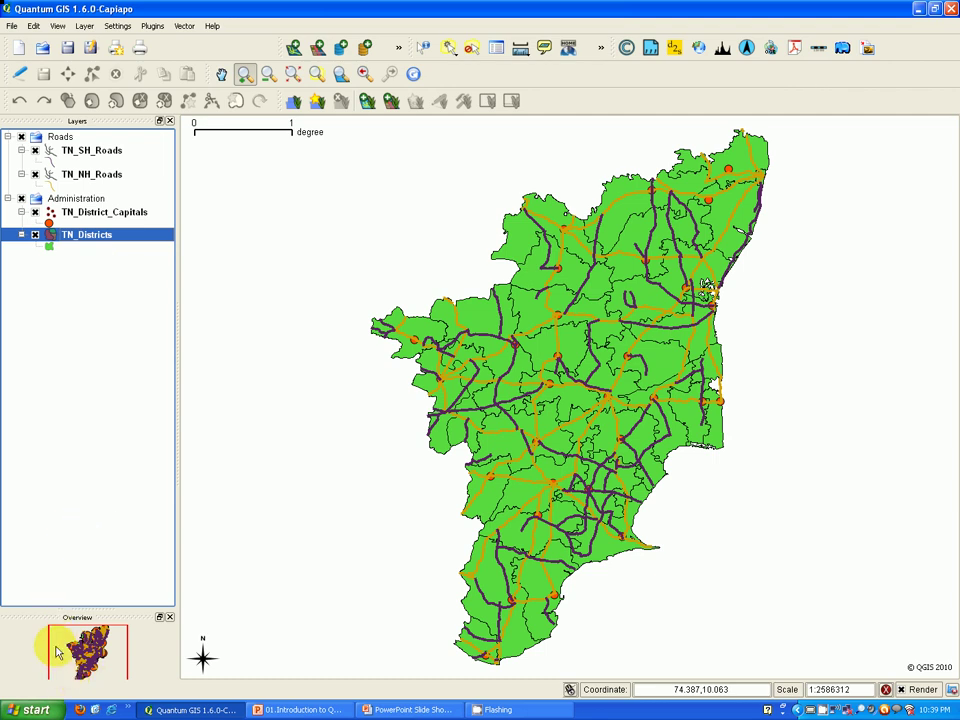
Shift the overview's extent rectangle southward, and bring it back so the main map shows all of Tamil Nadu.
left_click_drag(57, 652, 48, 670)
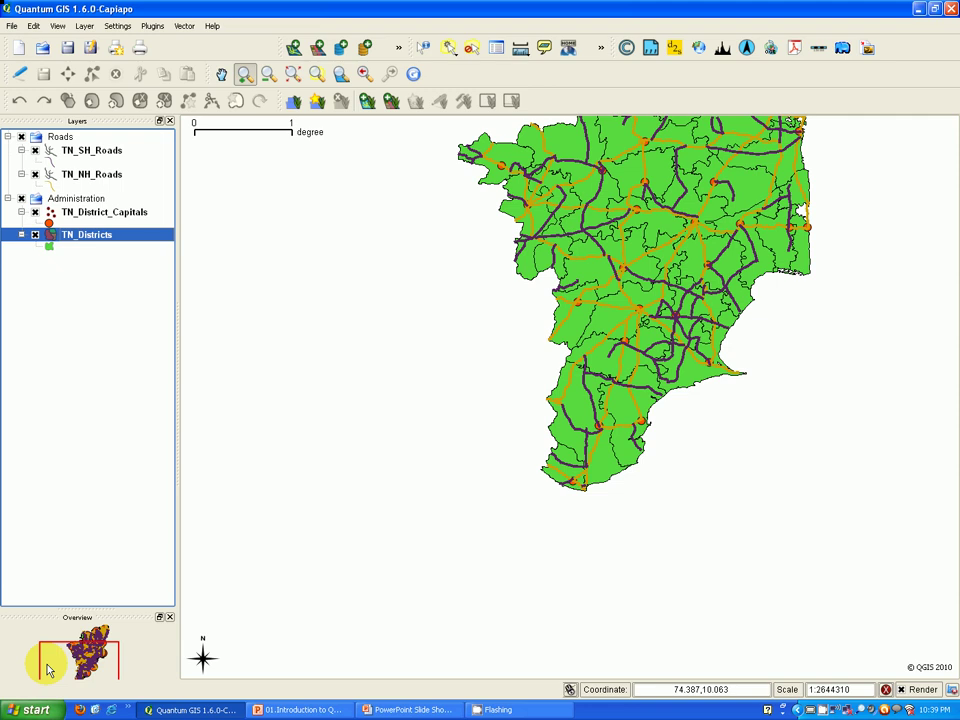
left_click_drag(47, 670, 88, 622)
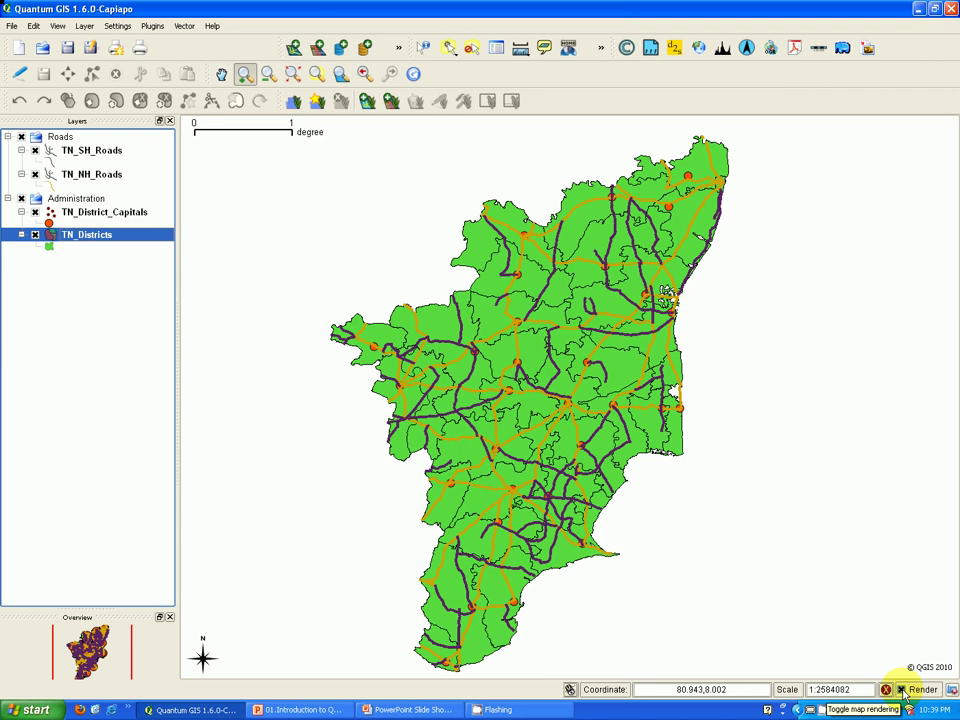
Check the project's coordinate reference system settings without changes, and switch the coordinate display to map extents and back.
left_click(952, 690)
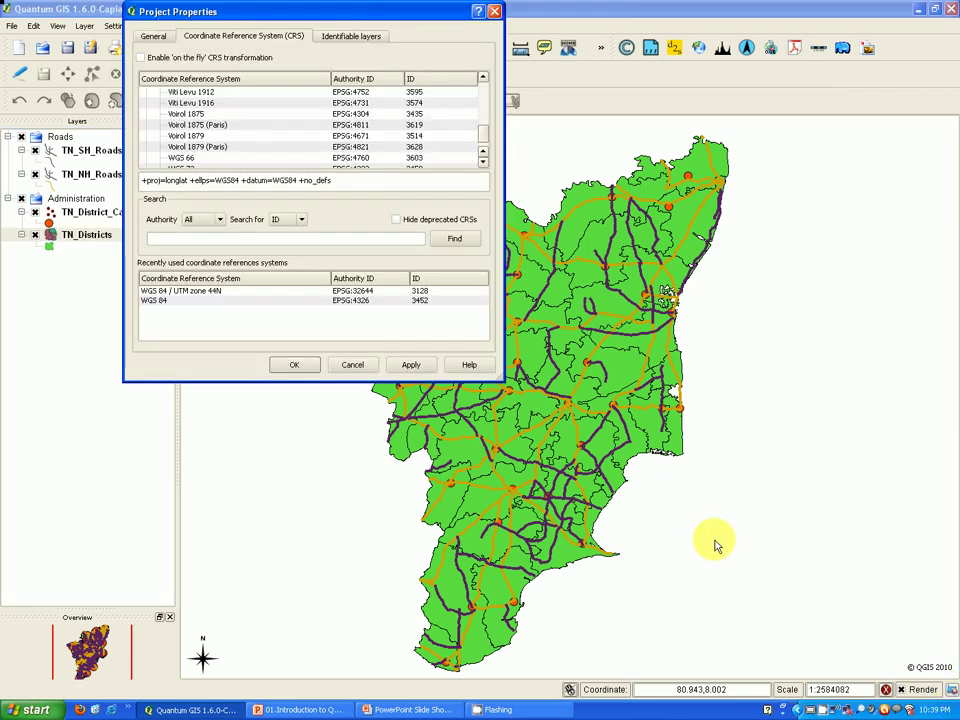
left_click(355, 365)
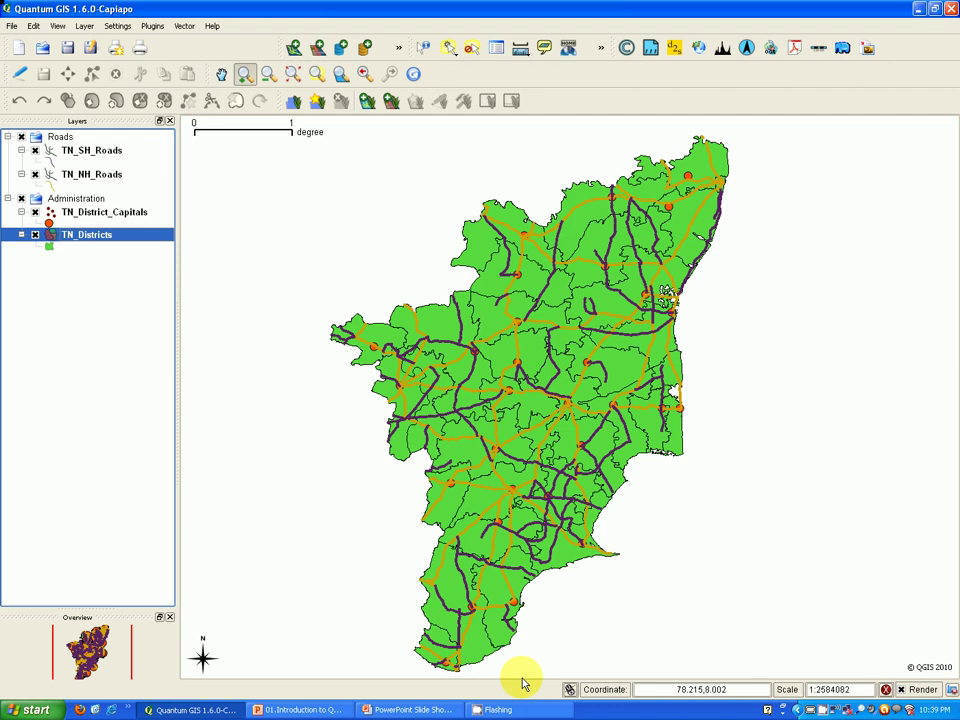
left_click(569, 690)
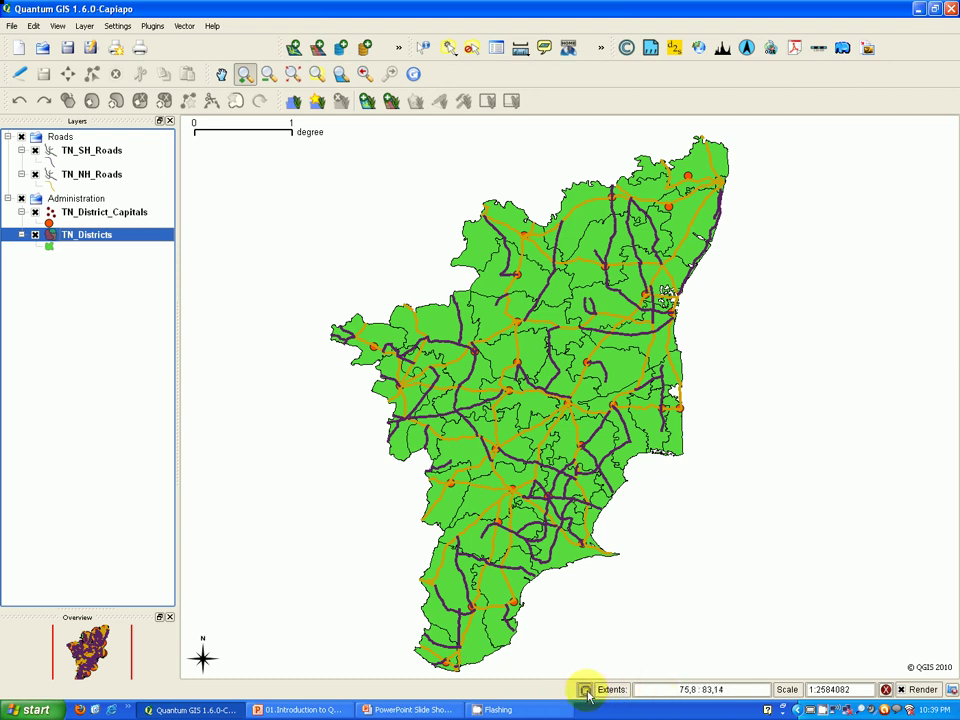
left_click(586, 691)
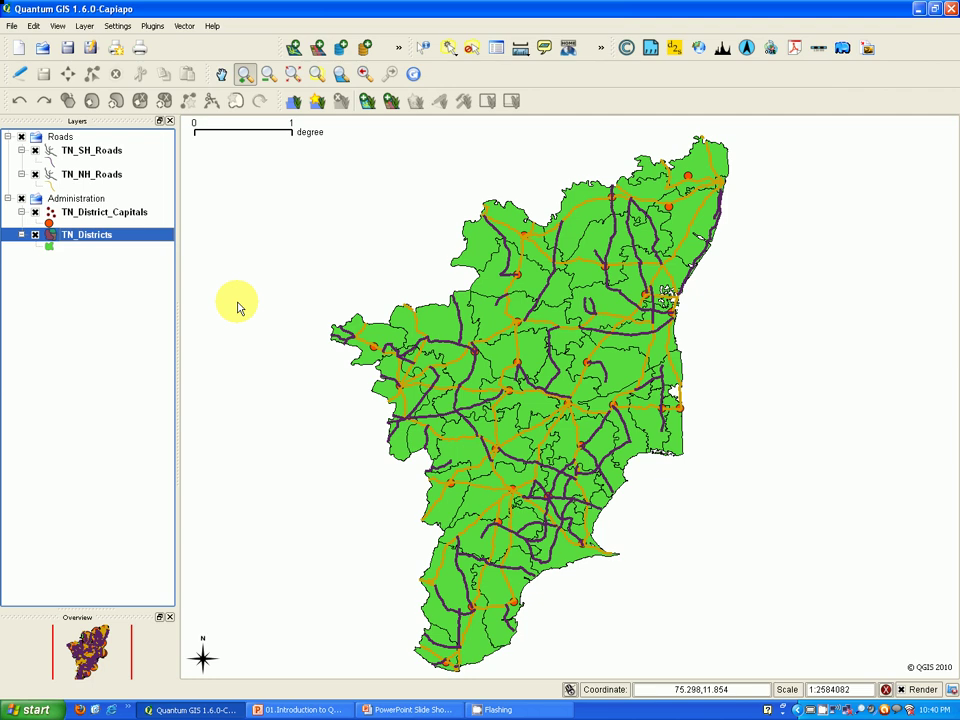
Switch to the PowerPoint slide show displaying the slide The QGIS Interface.
key("alt+Tab")
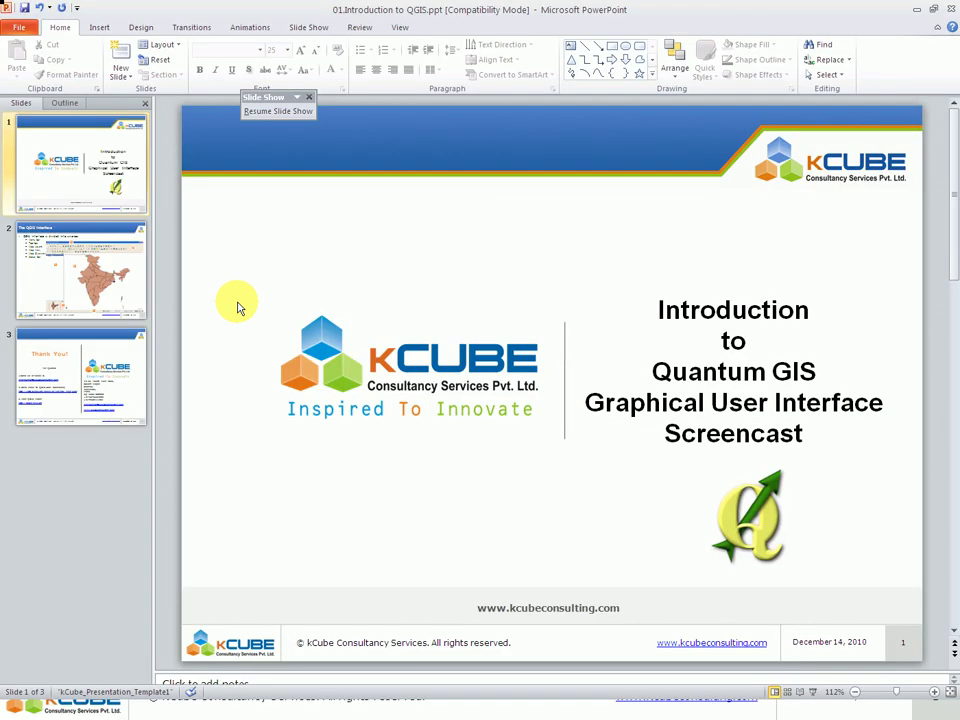
key("alt+Tab")
key("alt+shift+Tab")
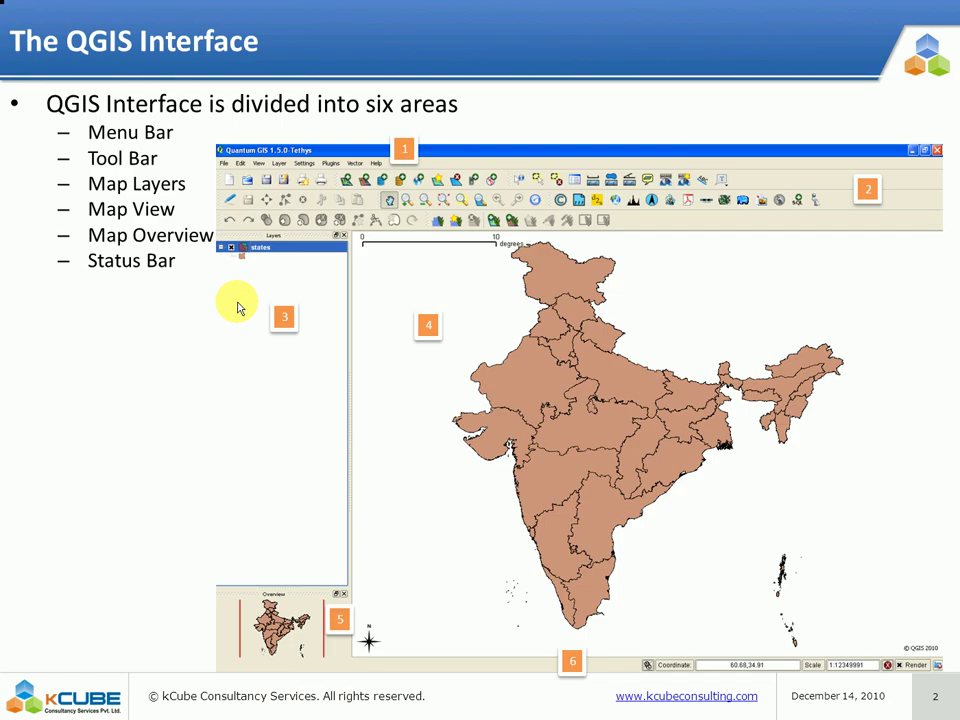